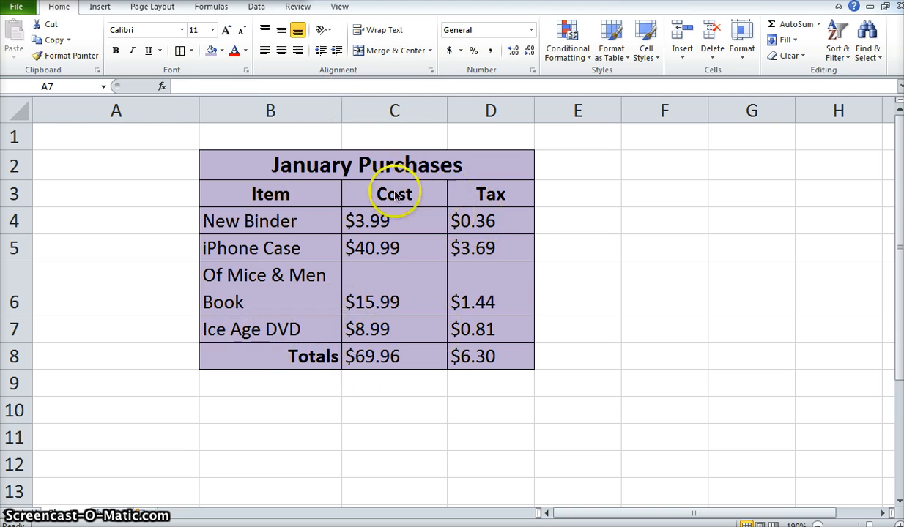
# Examine the January Purchases table's title, its item, cost and tax entries, and the two totals
pyautogui.click(372, 174)
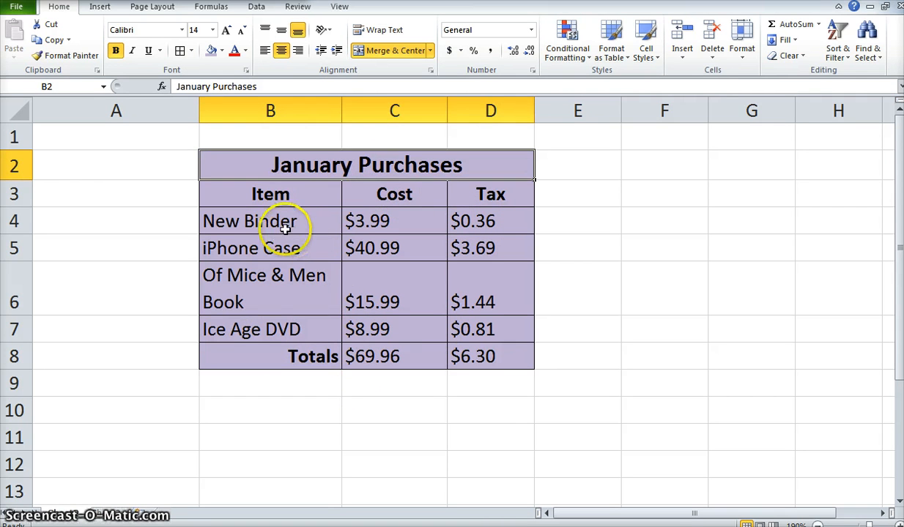
pyautogui.moveTo(277, 222); pyautogui.dragTo(285, 329)
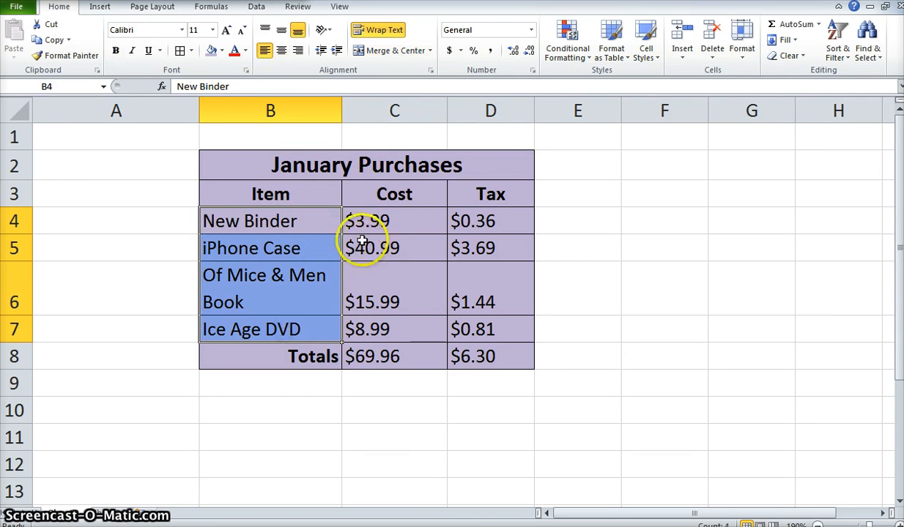
pyautogui.moveTo(365, 226); pyautogui.dragTo(349, 330)
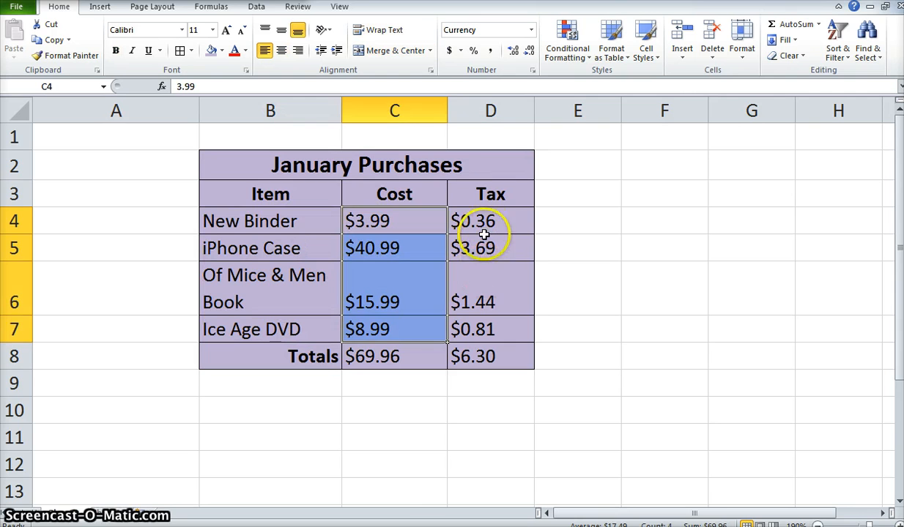
pyautogui.moveTo(479, 222); pyautogui.dragTo(476, 340)
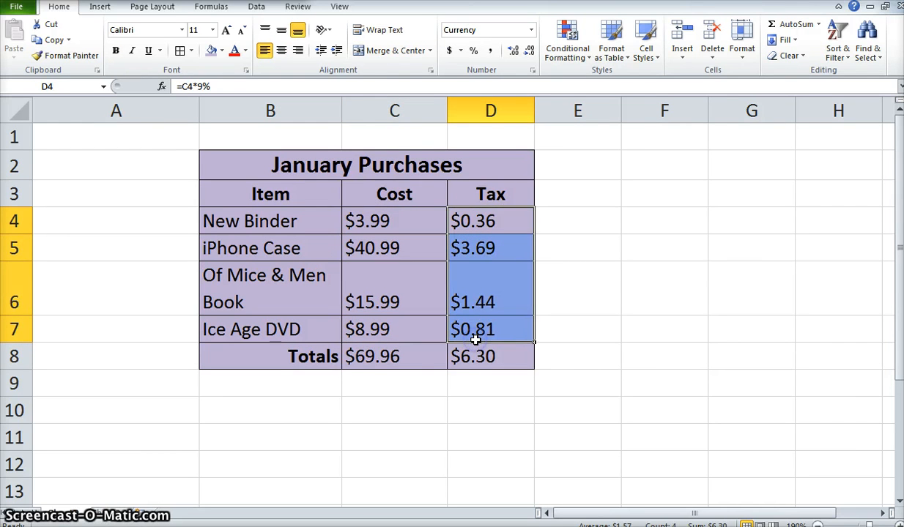
pyautogui.click(476, 338)
pyautogui.click(415, 357)
pyautogui.click(484, 357)
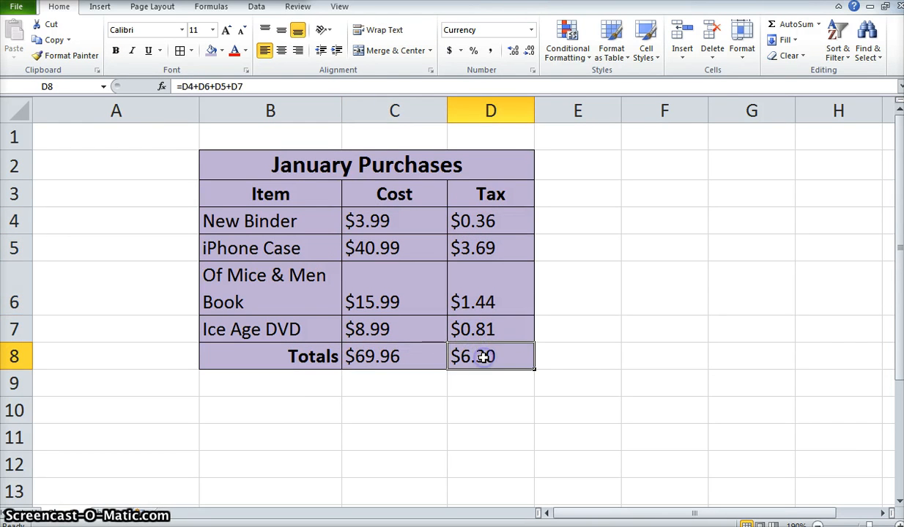
# Insert a 3-D clustered column chart with only the empty cell A2 selected
pyautogui.click(166, 176)
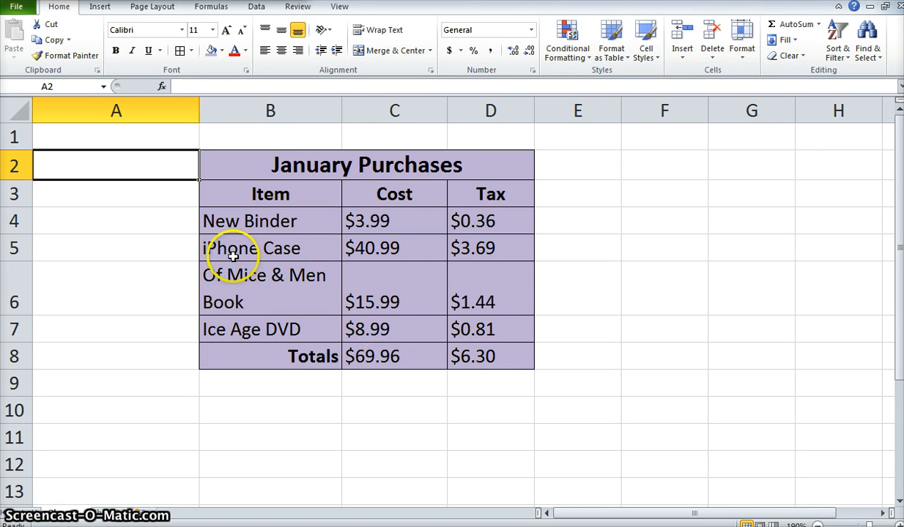
pyautogui.click(100, 7)
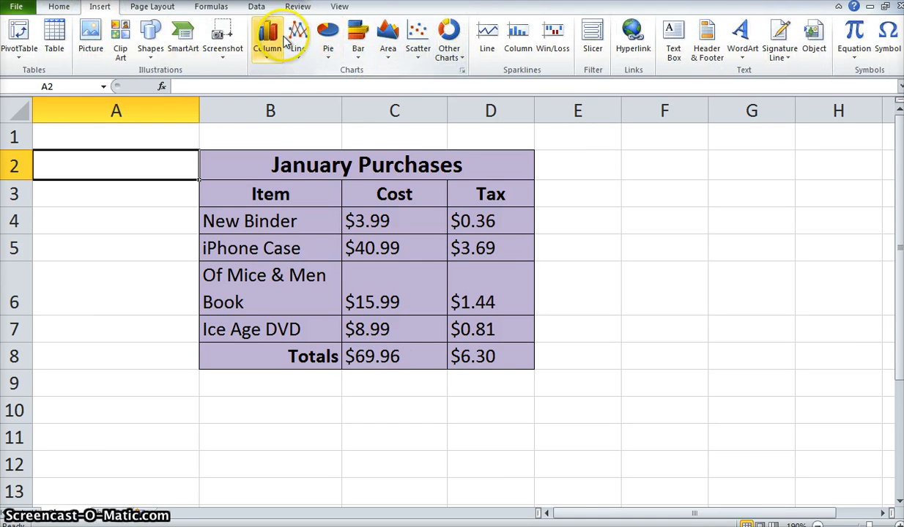
pyautogui.click(276, 42)
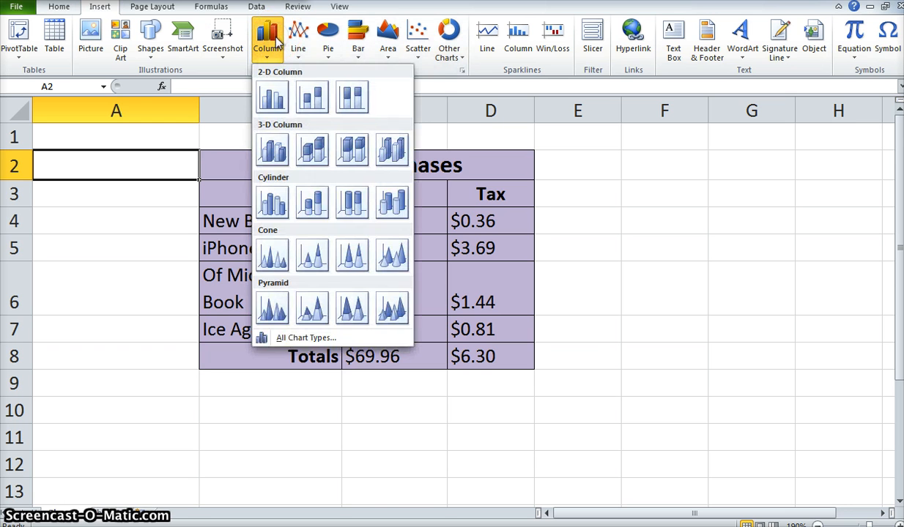
pyautogui.click(286, 162)
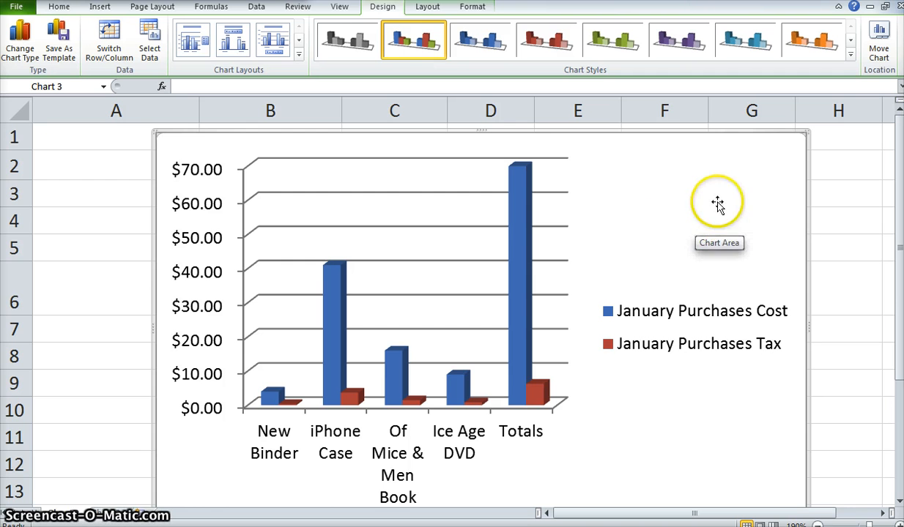
# Delete the 3-D column chart that covers the January Purchases table
pyautogui.press('Escape')
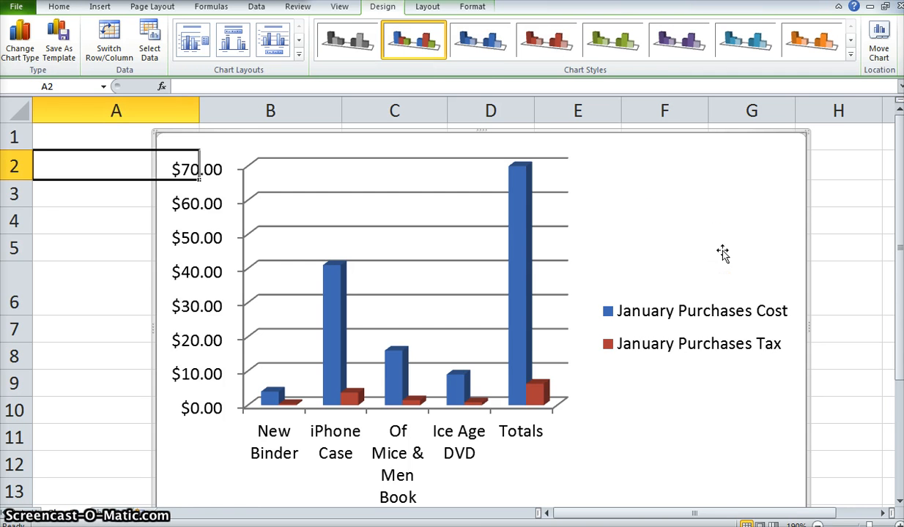
pyautogui.click(692, 259)
pyautogui.press('Delete')
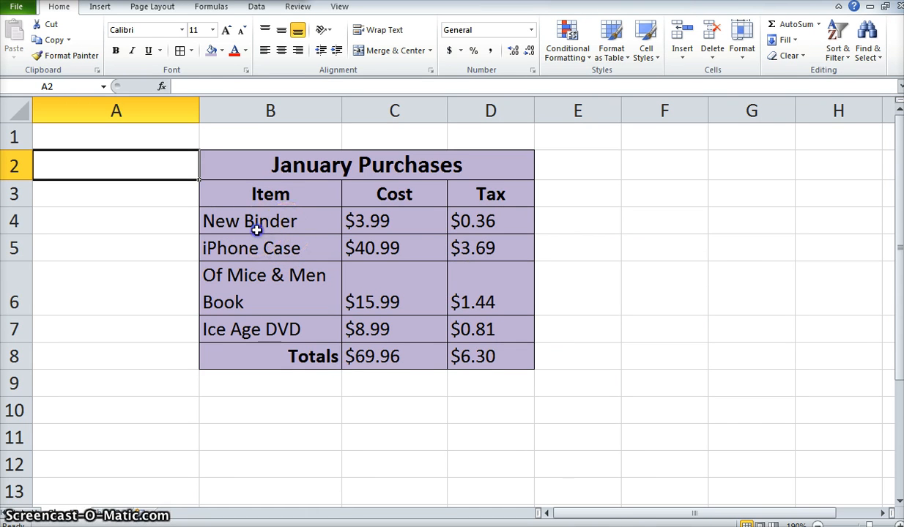
# Insert a 2-D clustered column chart from the item names and costs in B4:C7, leaving out the totals and tax
pyautogui.moveTo(256, 230); pyautogui.dragTo(369, 329)
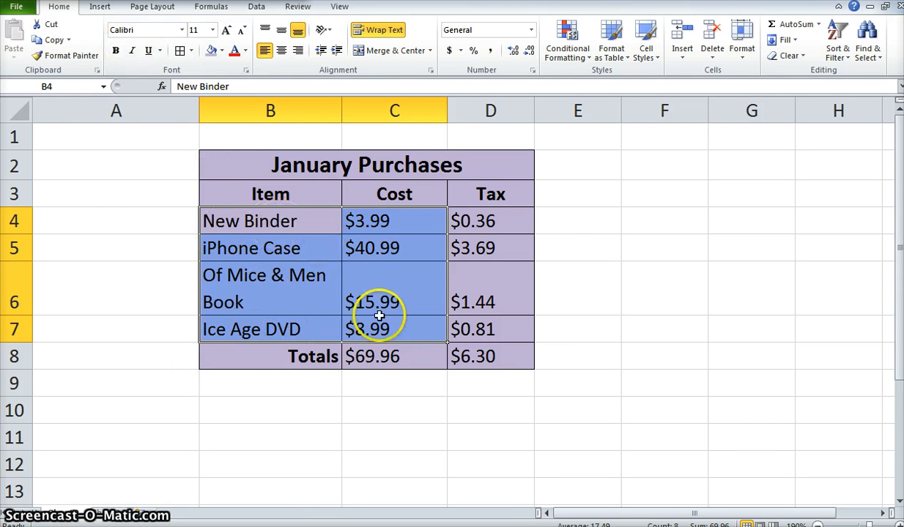
pyautogui.click(100, 7)
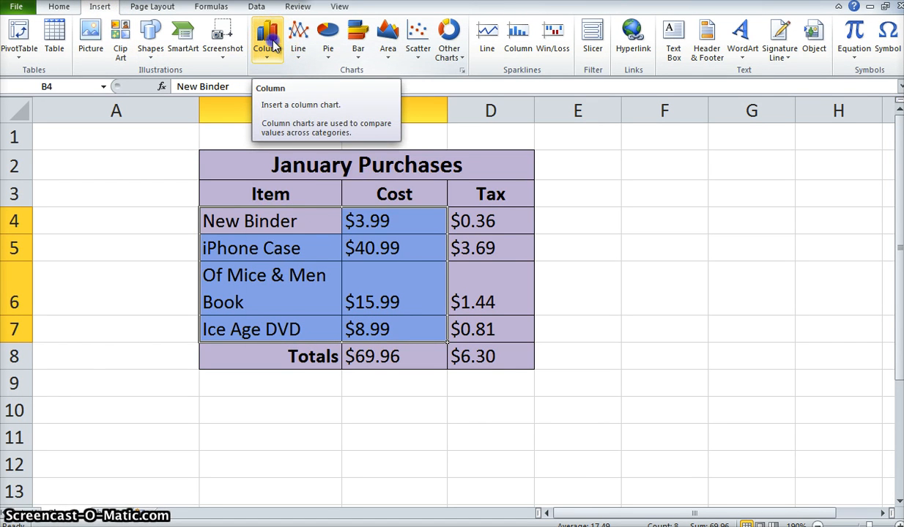
pyautogui.click(269, 43)
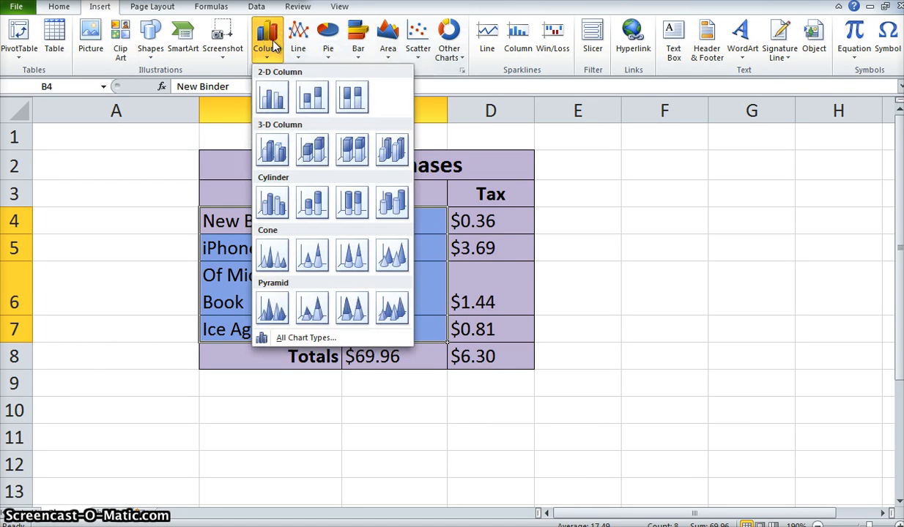
pyautogui.click(273, 101)
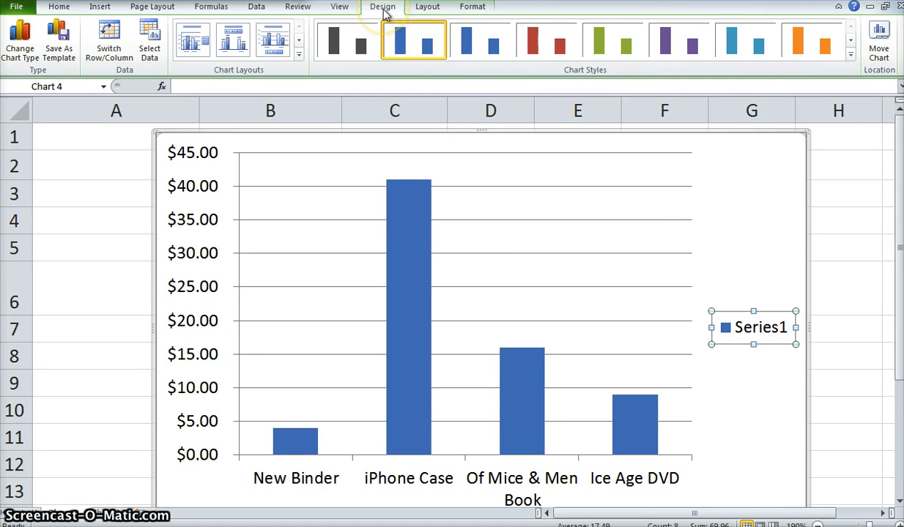
# Turn off the column chart's legend
pyautogui.click(433, 11)
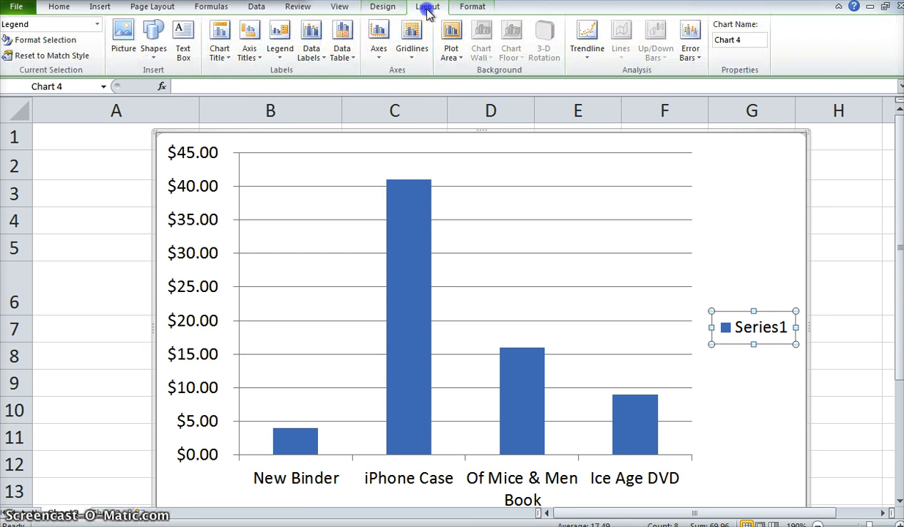
pyautogui.click(279, 53)
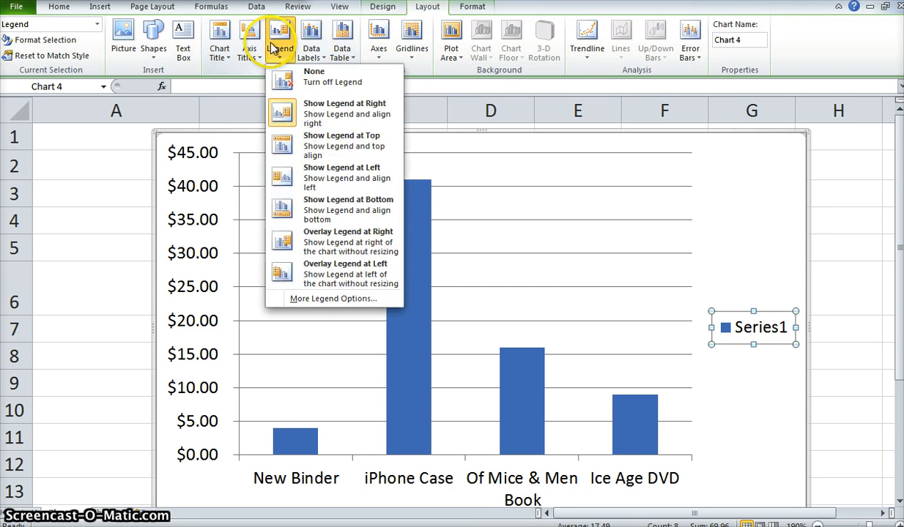
pyautogui.click(349, 88)
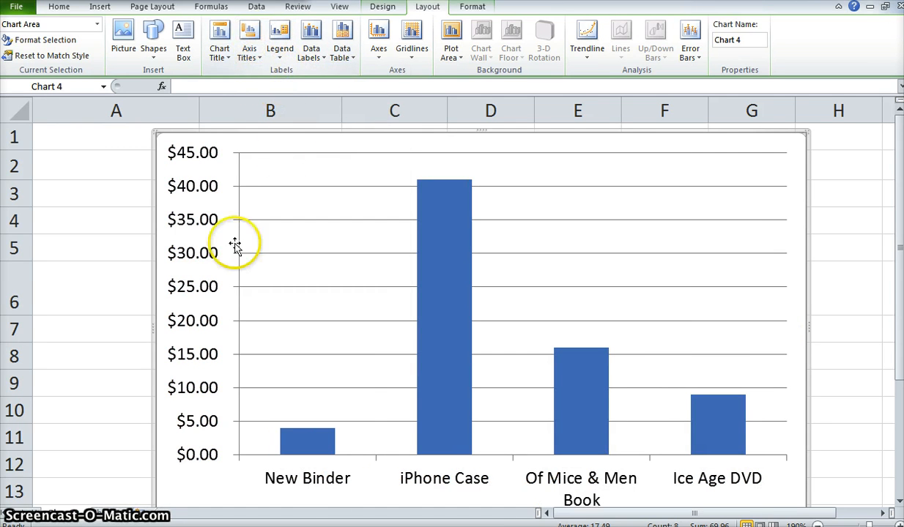
# Add a title above the column chart reading "January Purchases"
pyautogui.click(229, 40)
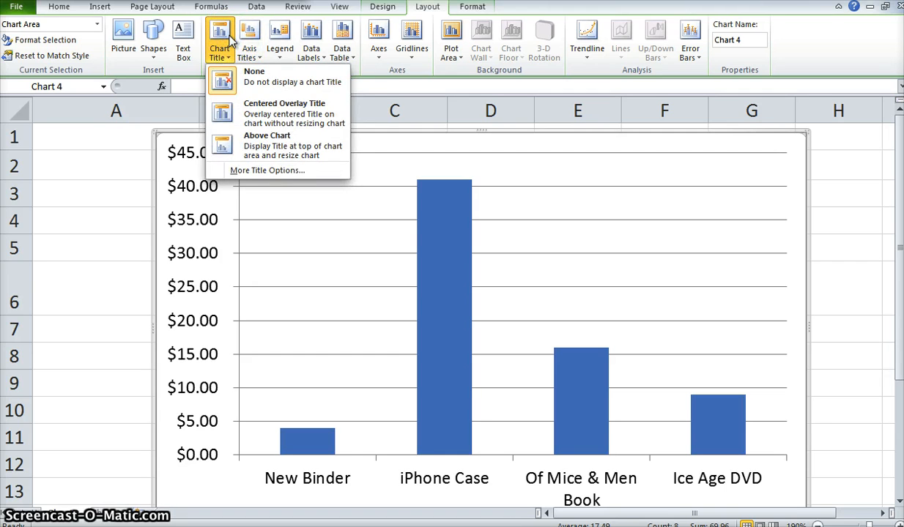
pyautogui.click(249, 40)
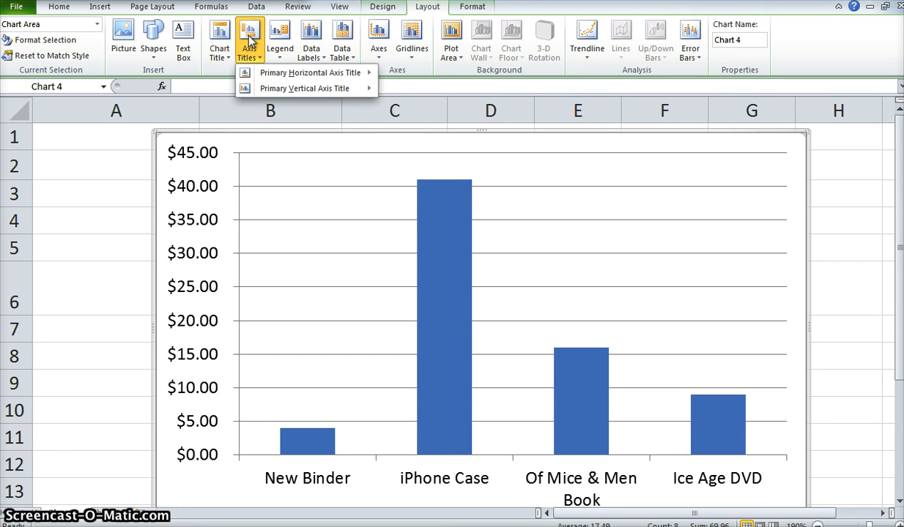
pyautogui.click(250, 40)
pyautogui.click(219, 41)
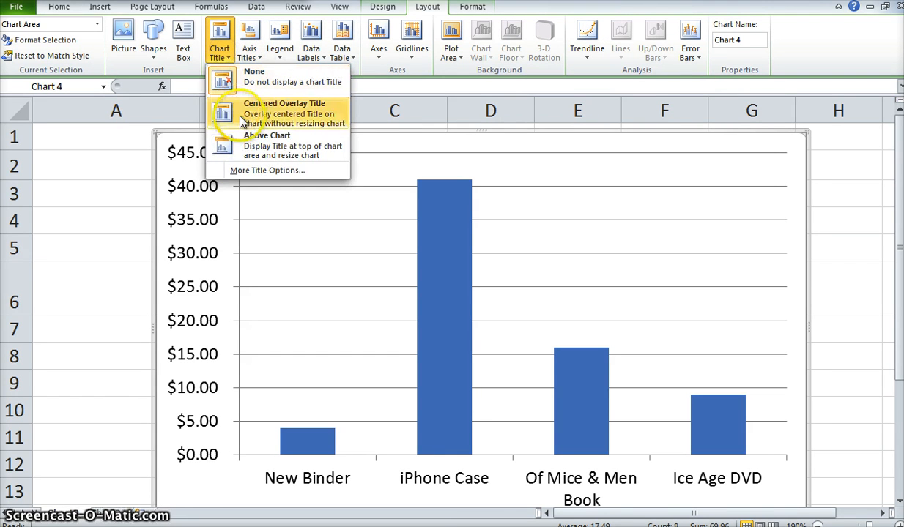
pyautogui.click(258, 147)
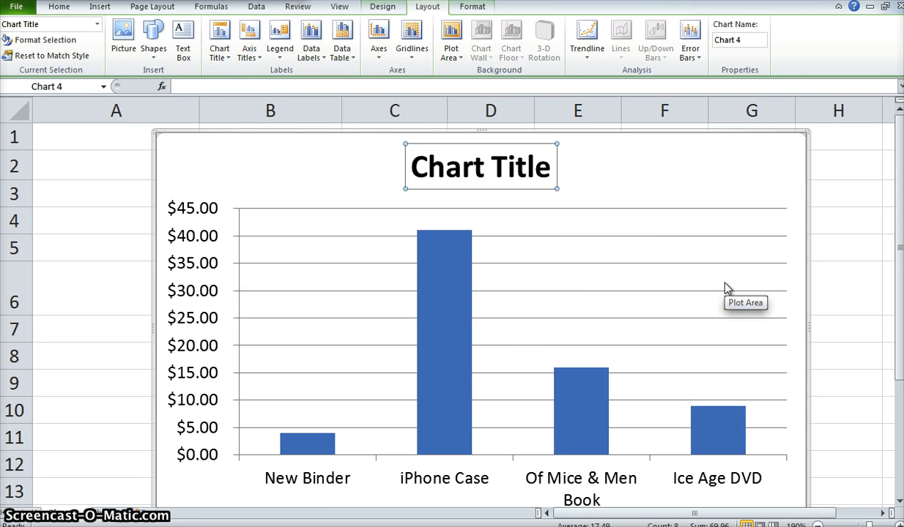
pyautogui.write('January Purchases')
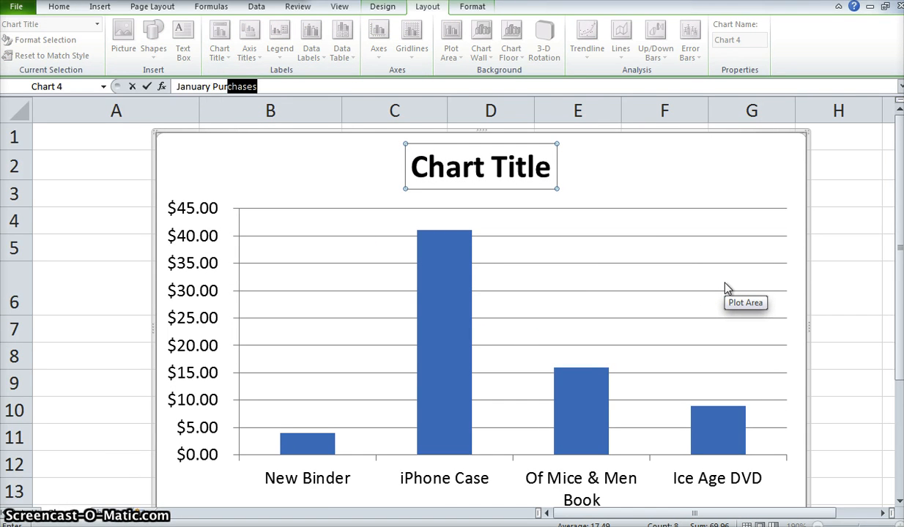
pyautogui.click(702, 306)
pyautogui.click(716, 158)
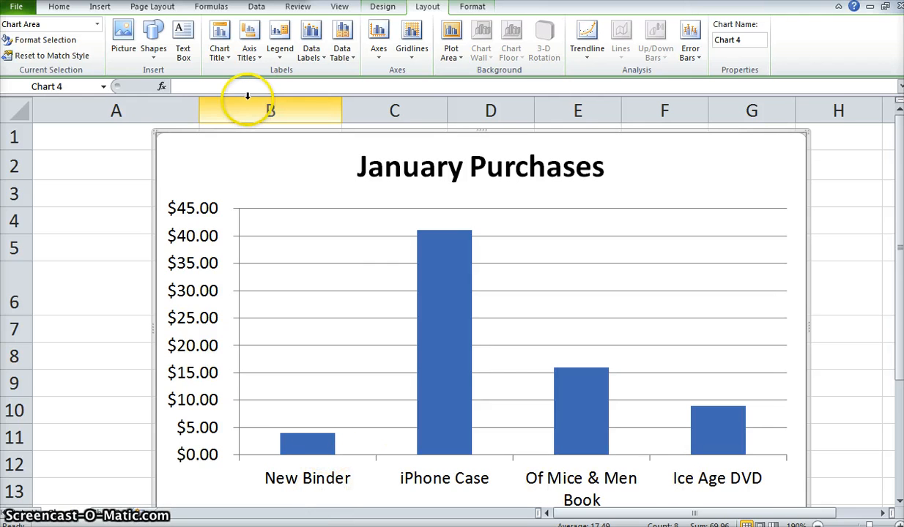
# Add a title below the chart's primary horizontal axis reading "Items Purchased"
pyautogui.click(248, 44)
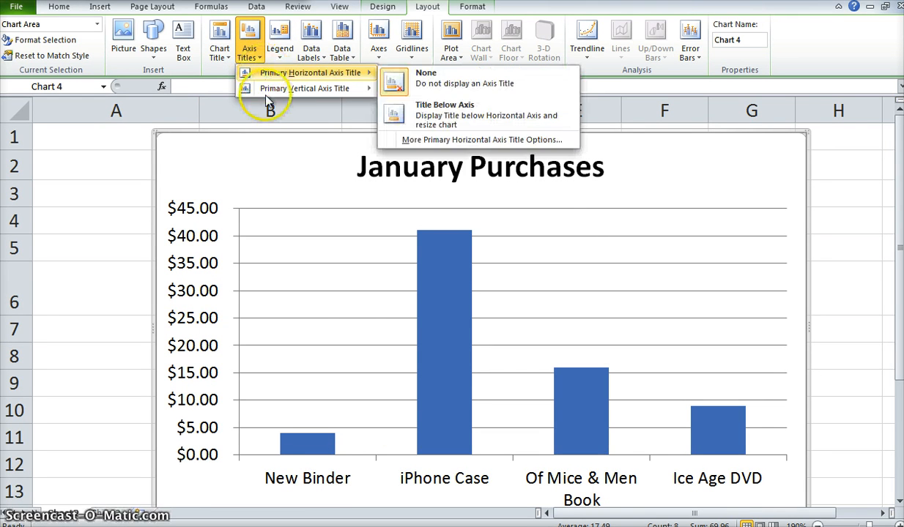
pyautogui.moveTo(268, 77)
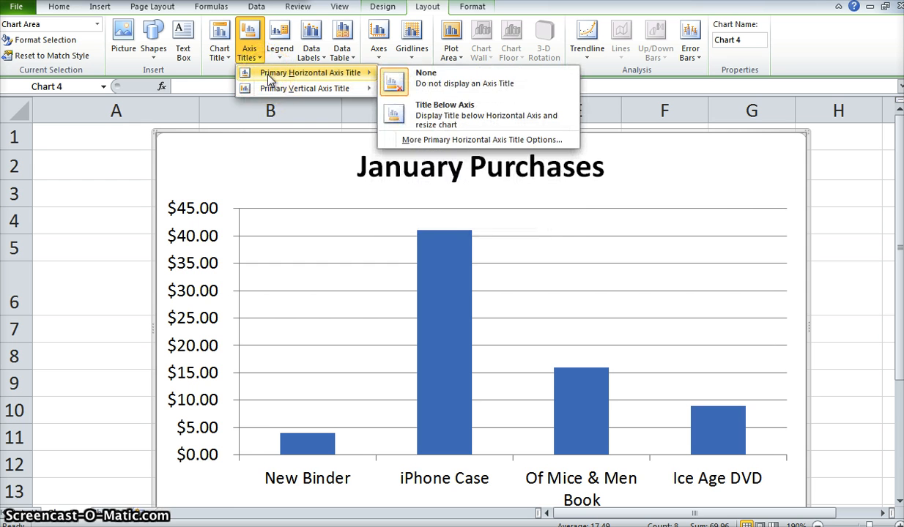
pyautogui.click(450, 125)
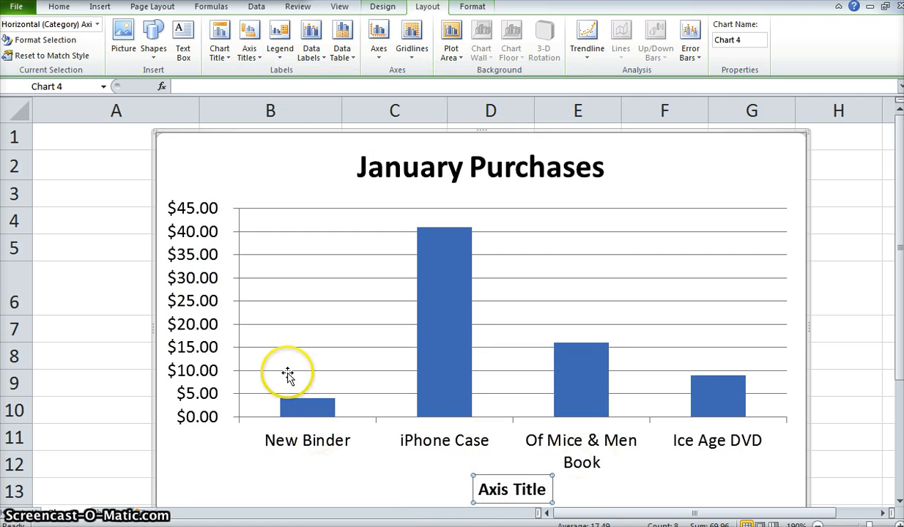
pyautogui.write('Items')
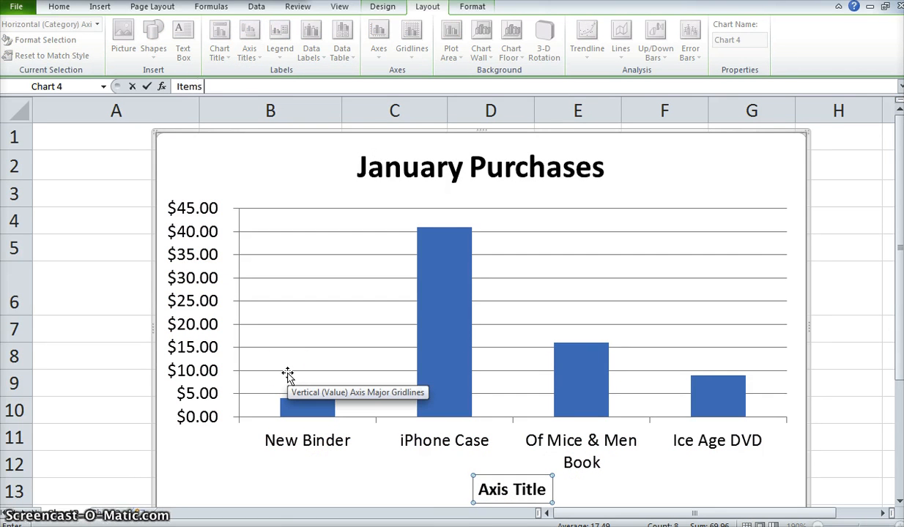
pyautogui.write(' Purchased')
pyautogui.press('Return')
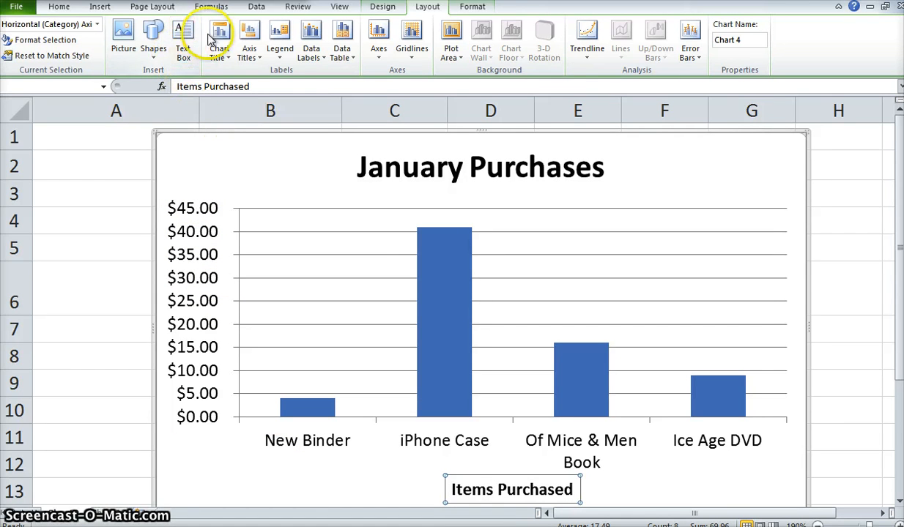
# Add a rotated title to the chart's primary vertical axis reading "Cost of Item in Dollars"
pyautogui.click(249, 49)
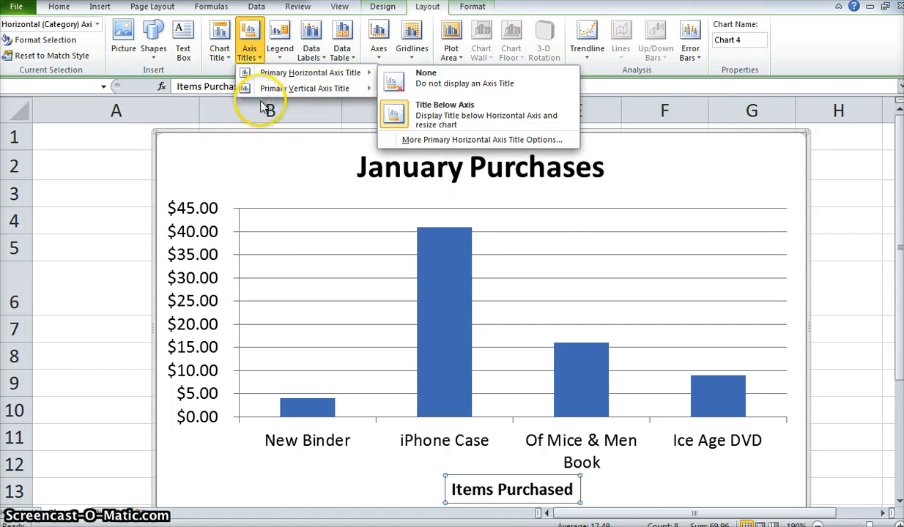
pyautogui.moveTo(347, 89)
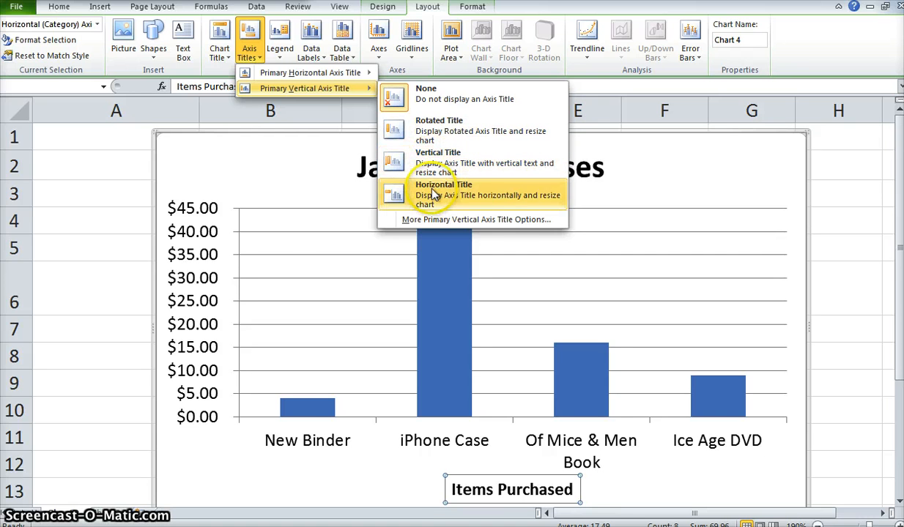
pyautogui.click(425, 121)
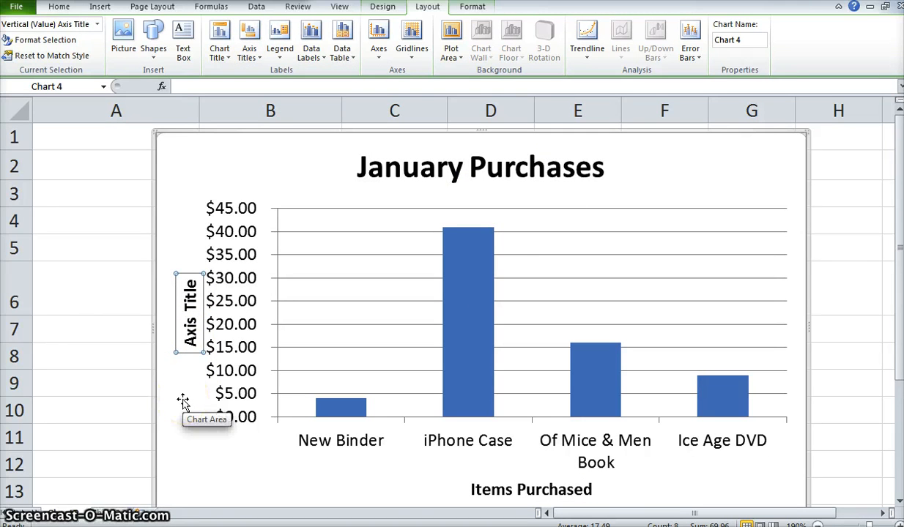
pyautogui.write('Cos')
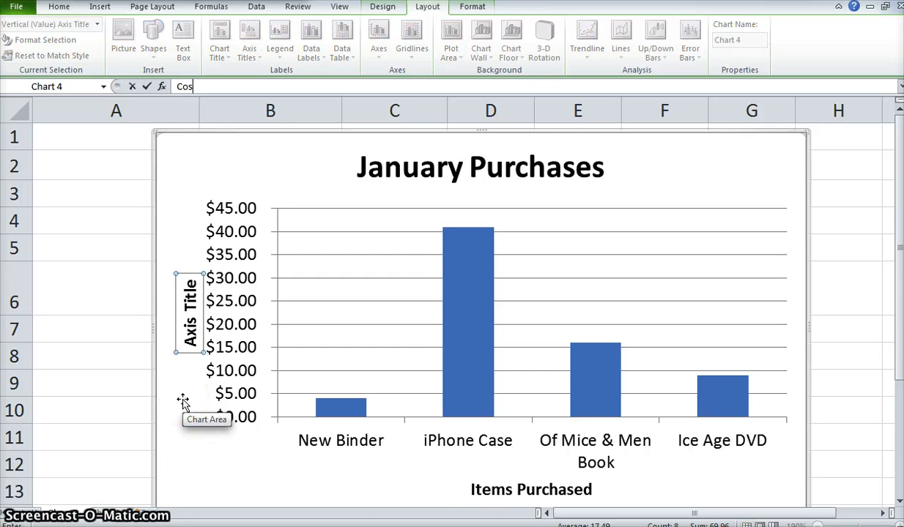
pyautogui.write('t of Item in D')
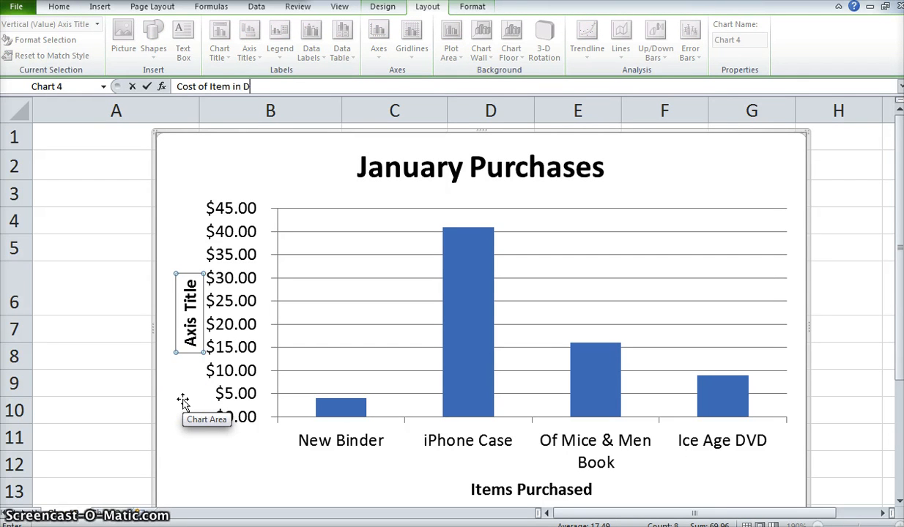
pyautogui.write('ollars')
pyautogui.press('Return')
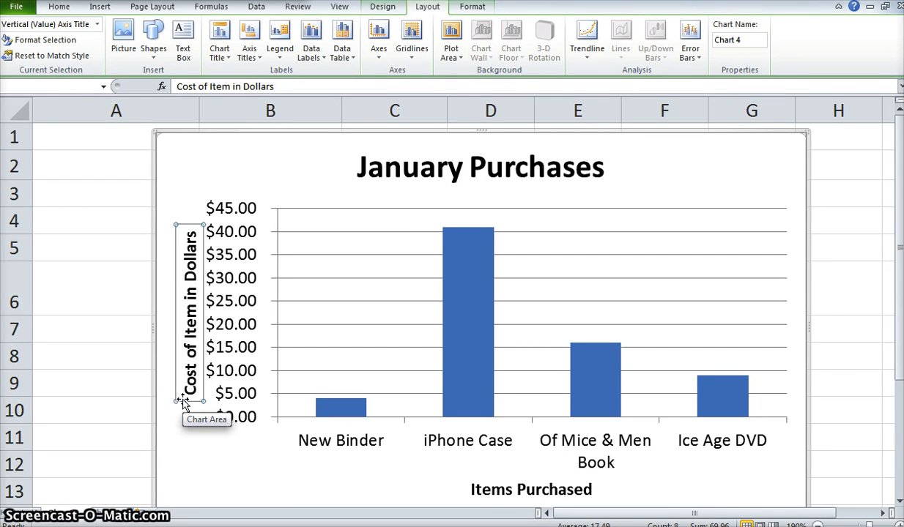
# Move the column chart out of the worksheet onto its own new sheet, named for the January purchases
pyautogui.click(240, 471)
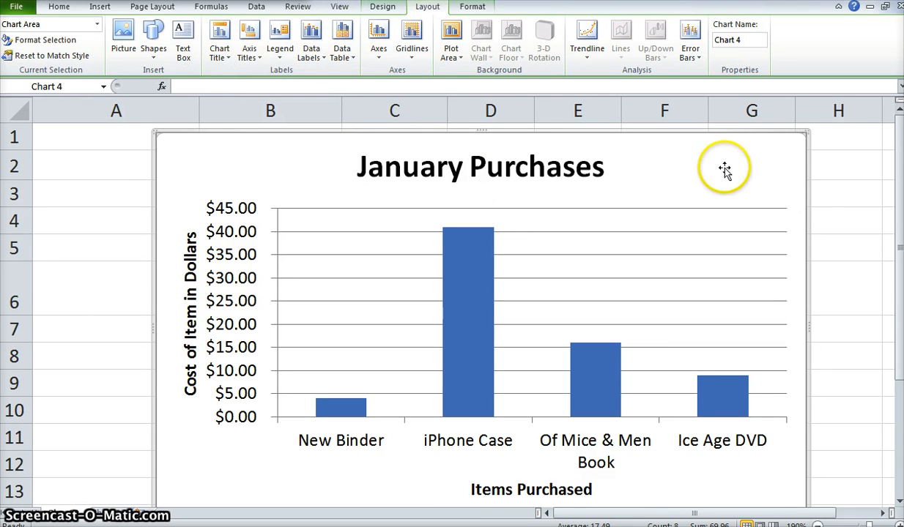
pyautogui.click(382, 6)
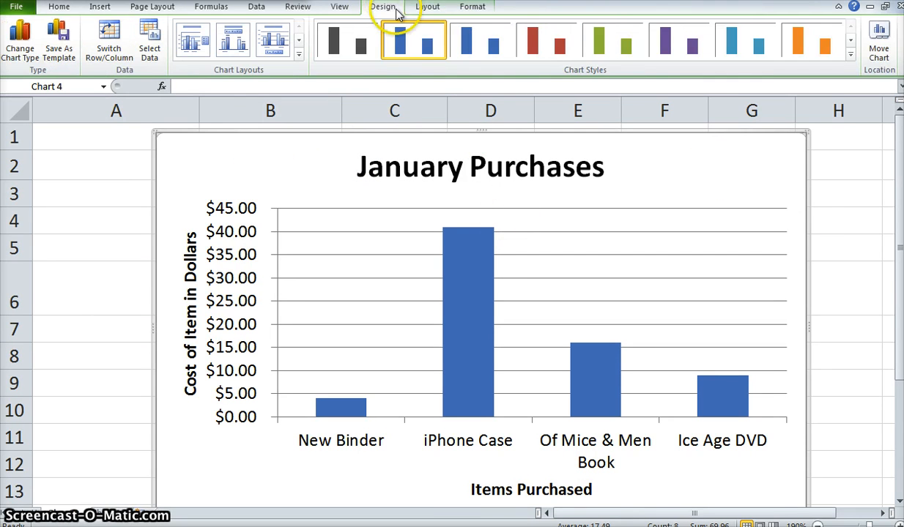
pyautogui.click(881, 59)
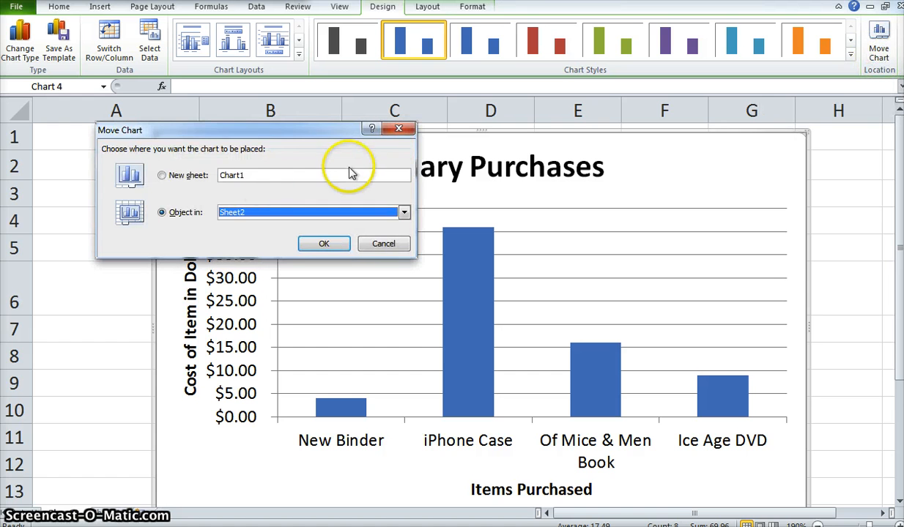
pyautogui.click(188, 187)
pyautogui.click(162, 176)
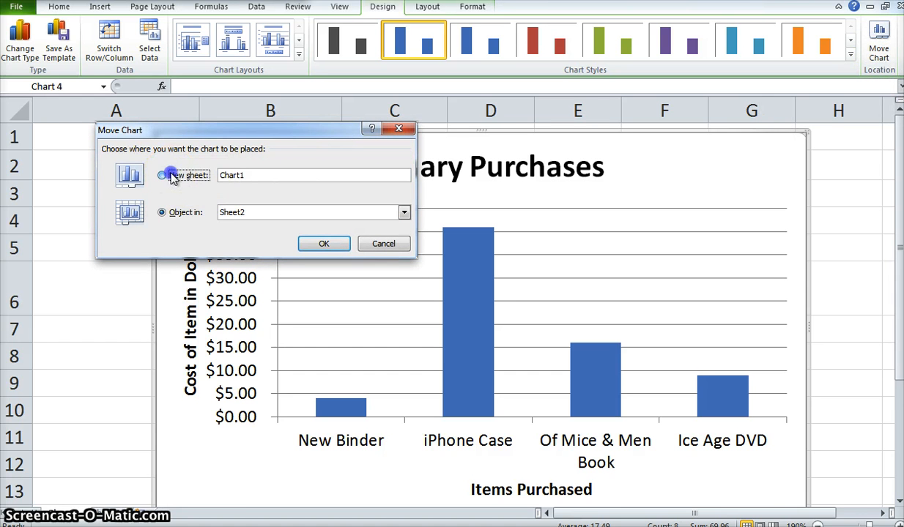
pyautogui.click(257, 192)
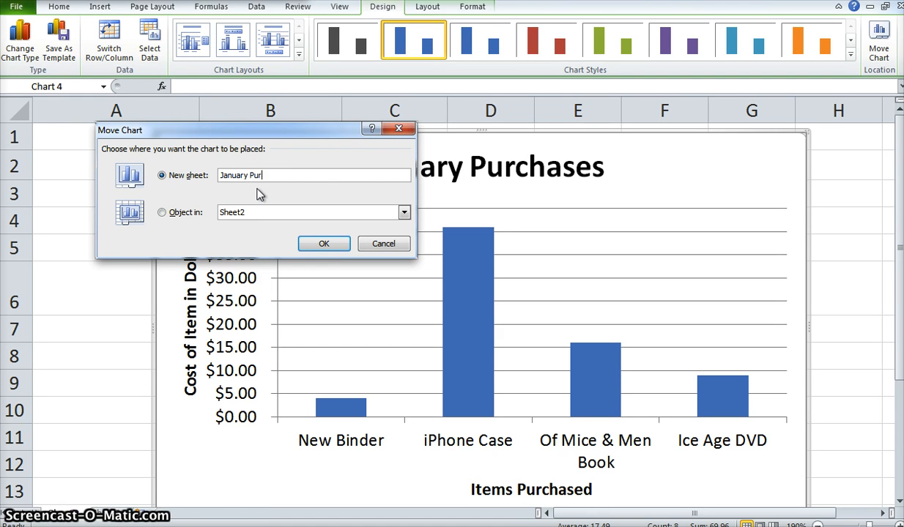
pyautogui.click(324, 243)
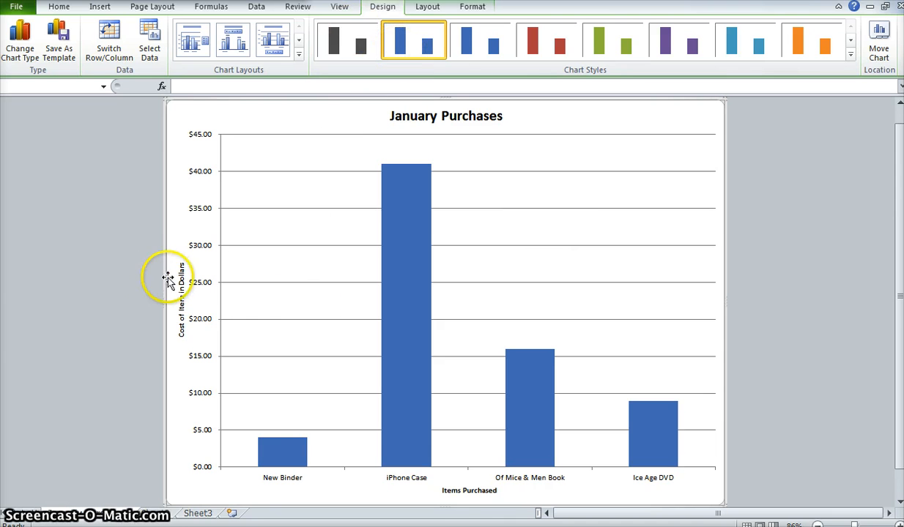
# Set the font size of the vertical axis title "Cost of Item in Dollars" to 14
pyautogui.click(179, 289)
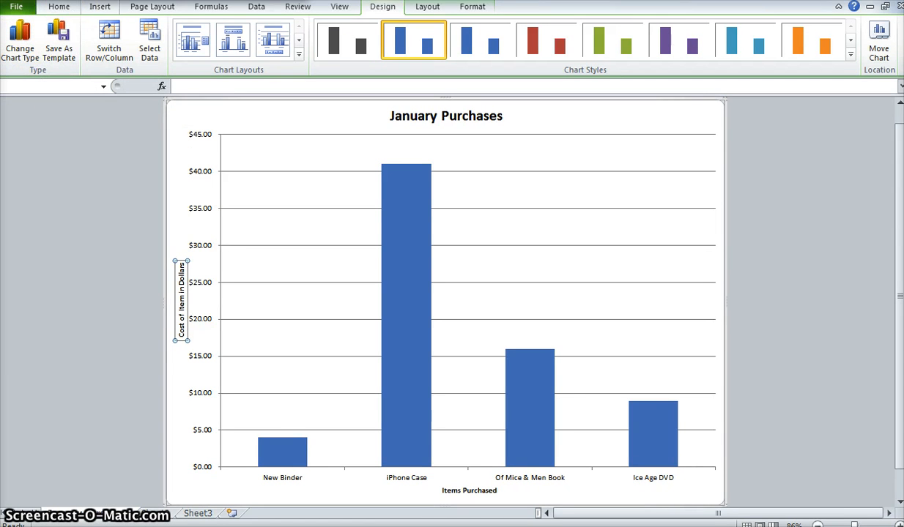
pyautogui.click(60, 6)
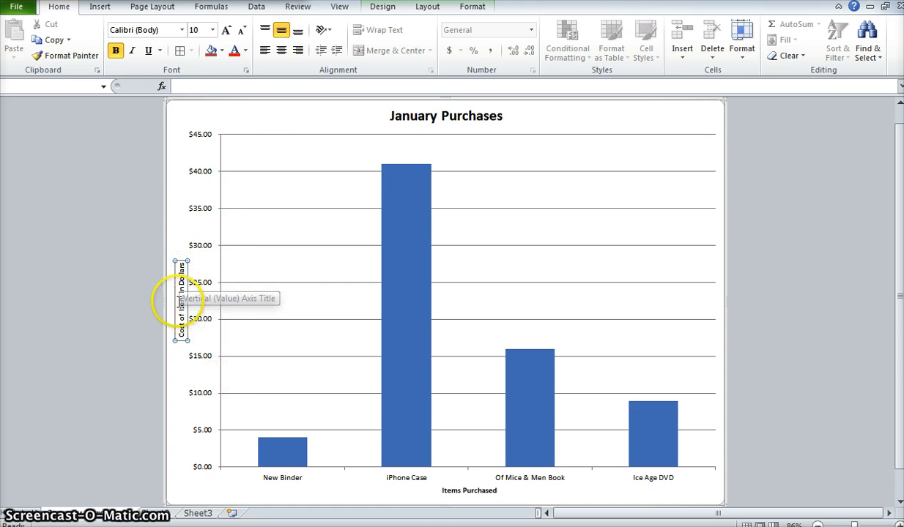
pyautogui.click(214, 35)
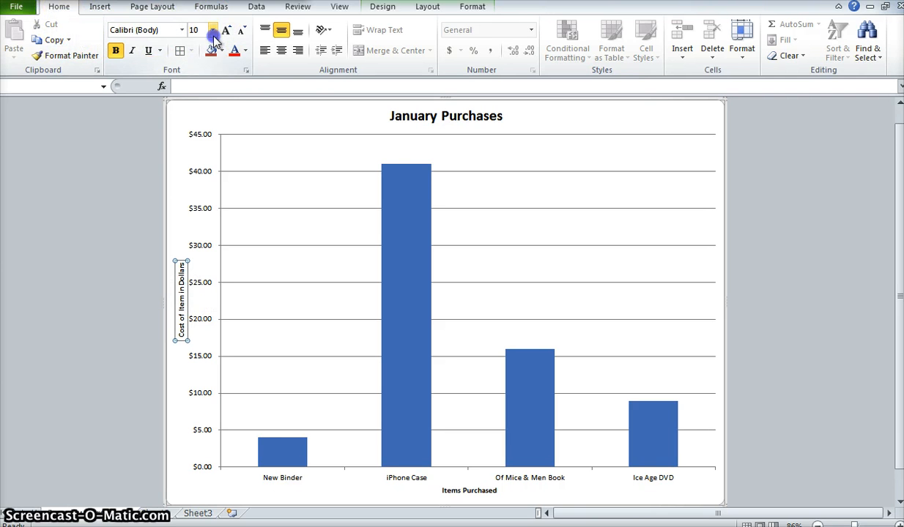
pyautogui.click(195, 168)
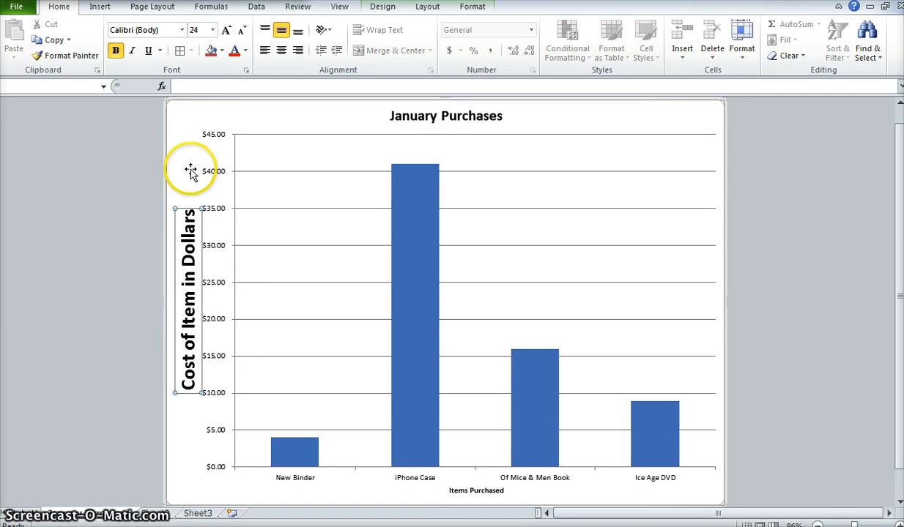
pyautogui.click(213, 30)
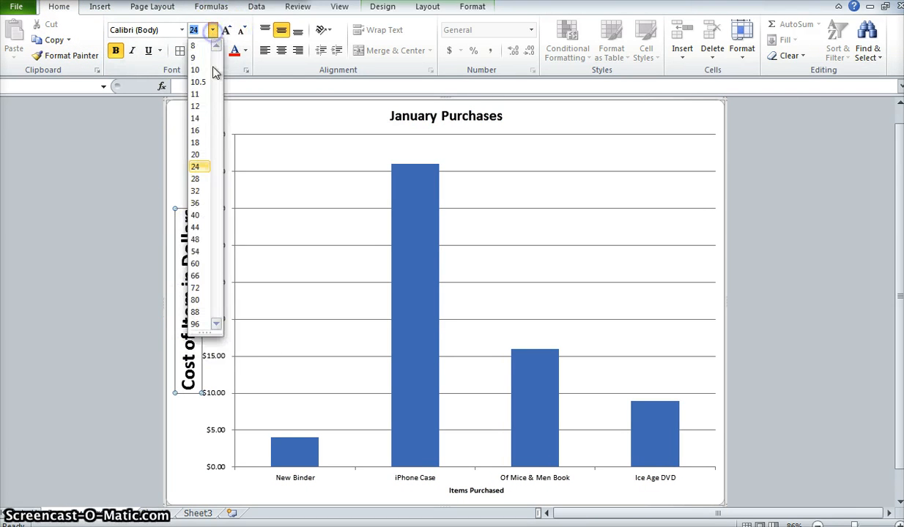
pyautogui.click(198, 118)
# Enlarge the "January Purchases" chart title to font size 28
pyautogui.click(411, 117)
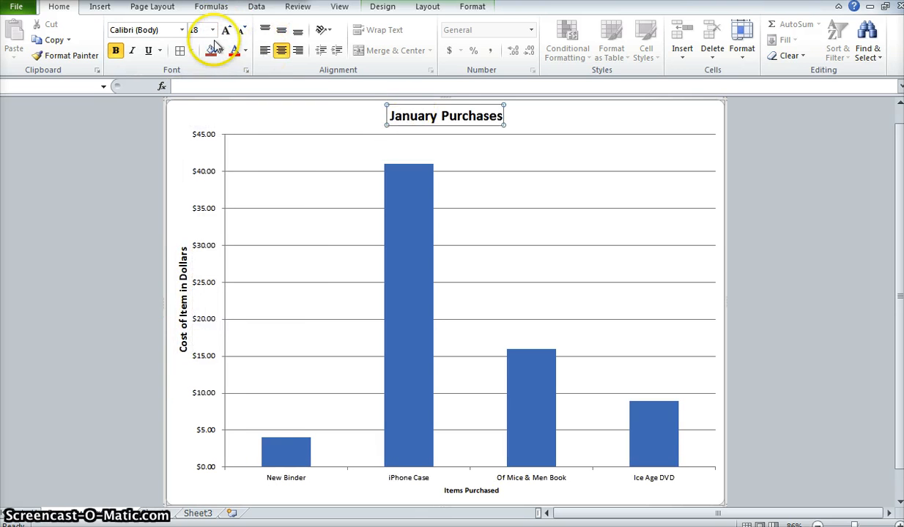
pyautogui.click(214, 30)
pyautogui.click(196, 178)
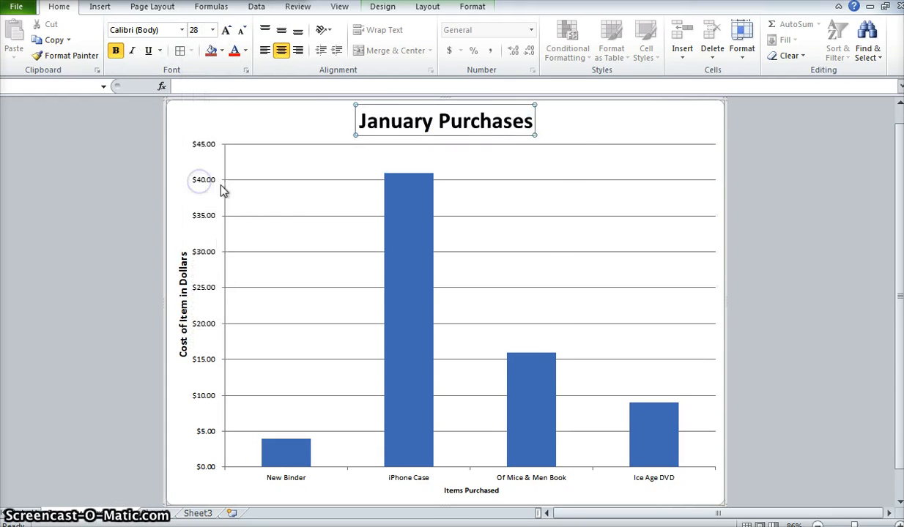
# Set the font size of the dollar amounts along the vertical axis to 12
pyautogui.scroll(-1, 224, 190)
pyautogui.click(407, 451)
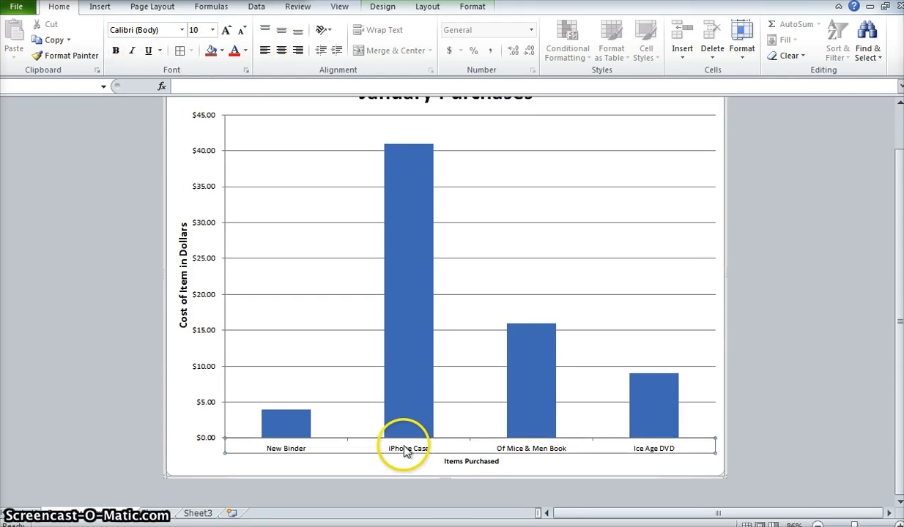
pyautogui.click(212, 366)
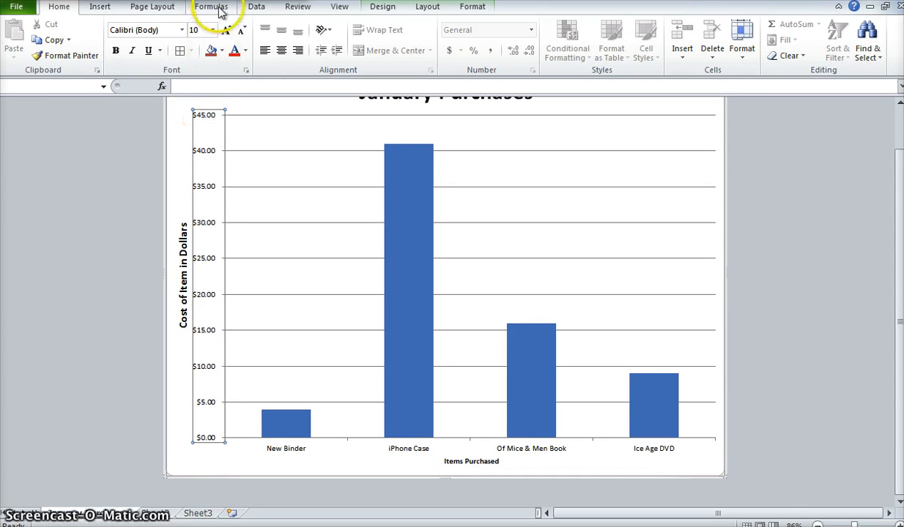
pyautogui.click(214, 30)
pyautogui.click(208, 101)
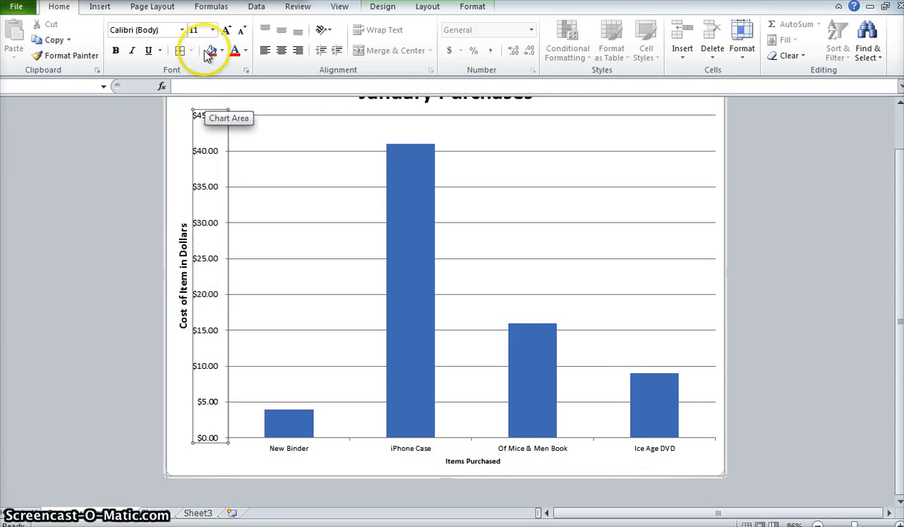
pyautogui.click(213, 31)
pyautogui.click(208, 110)
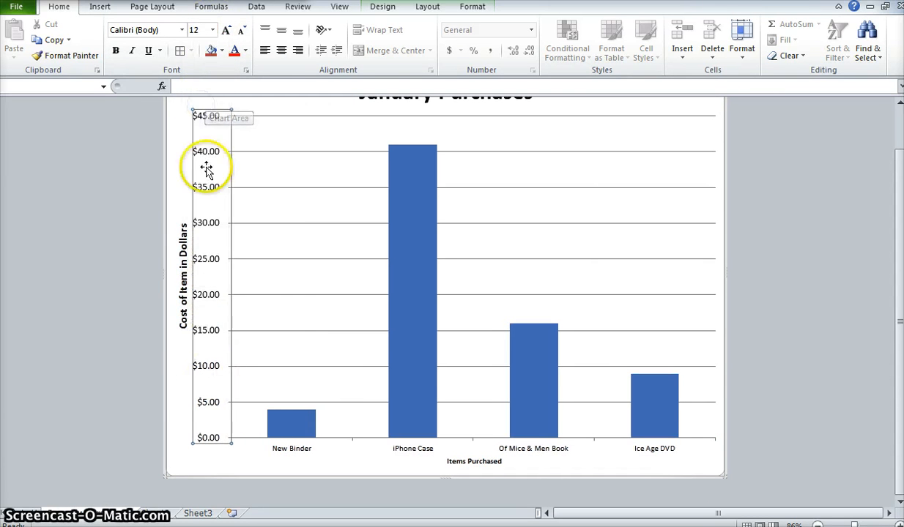
pyautogui.click(258, 475)
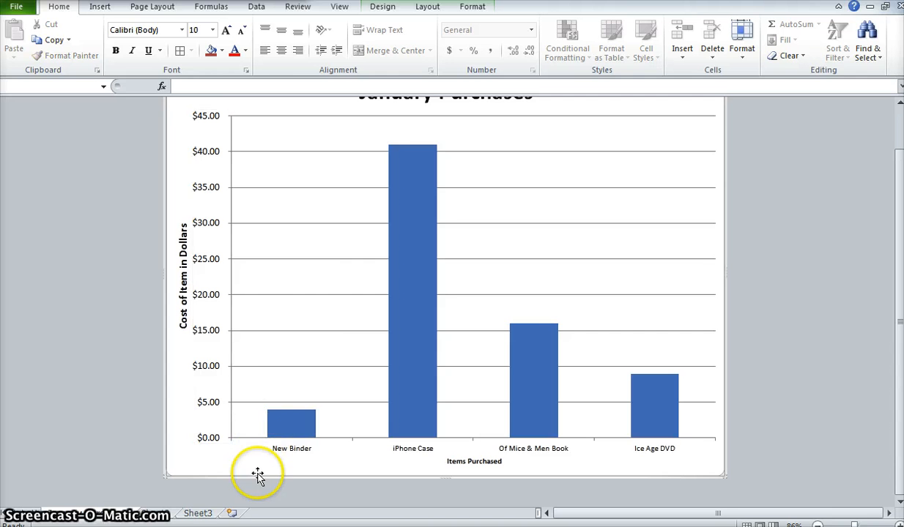
pyautogui.scroll(1, 268, 243)
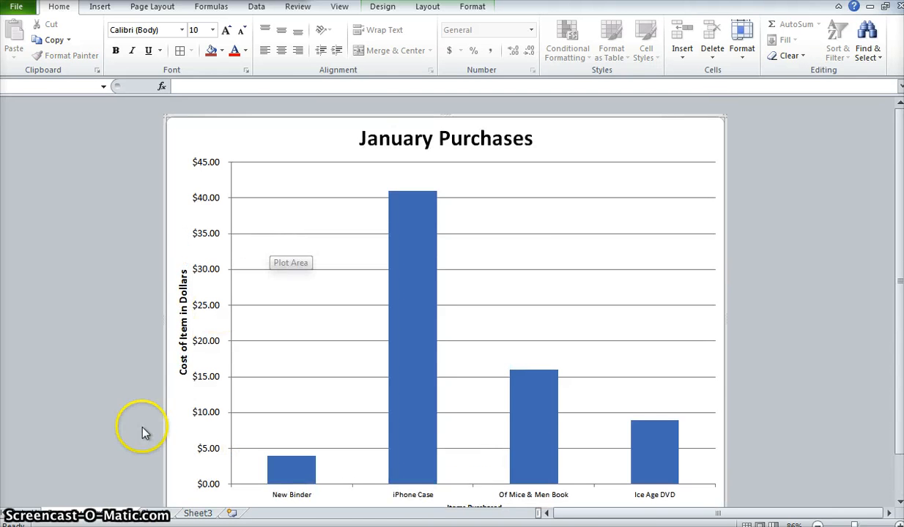
# Return to the worksheet with the January Purchases table and clear the cell range selection
pyautogui.click(143, 515)
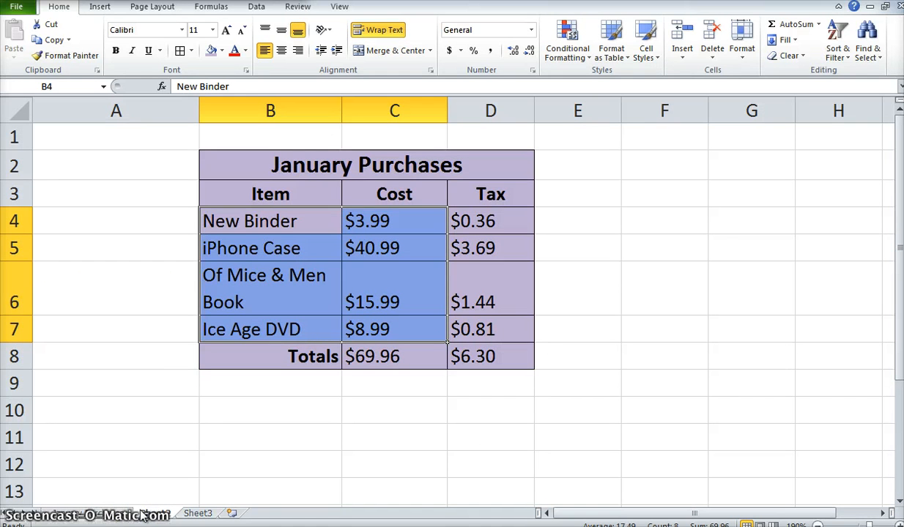
pyautogui.click(150, 410)
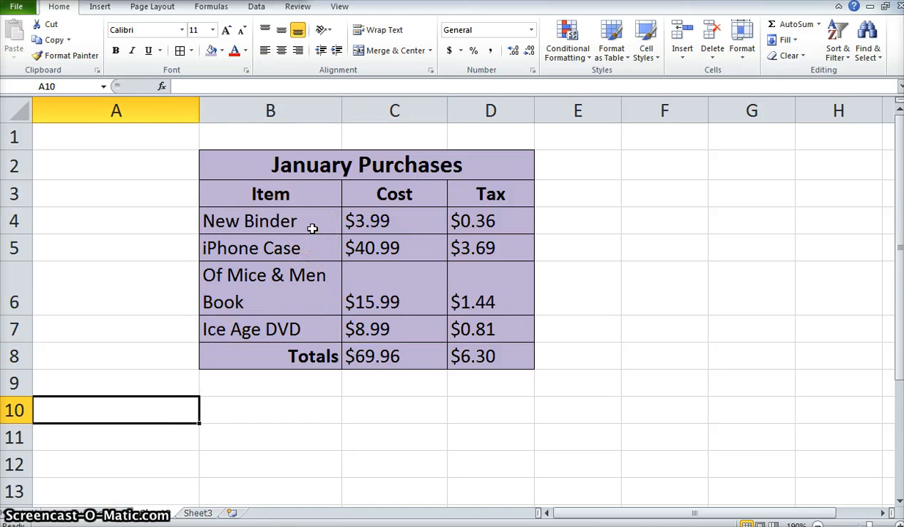
# Try a 2-D clustered column chart of the items, costs and taxes in B4:D7, and delete it
pyautogui.moveTo(300, 224); pyautogui.dragTo(499, 332)
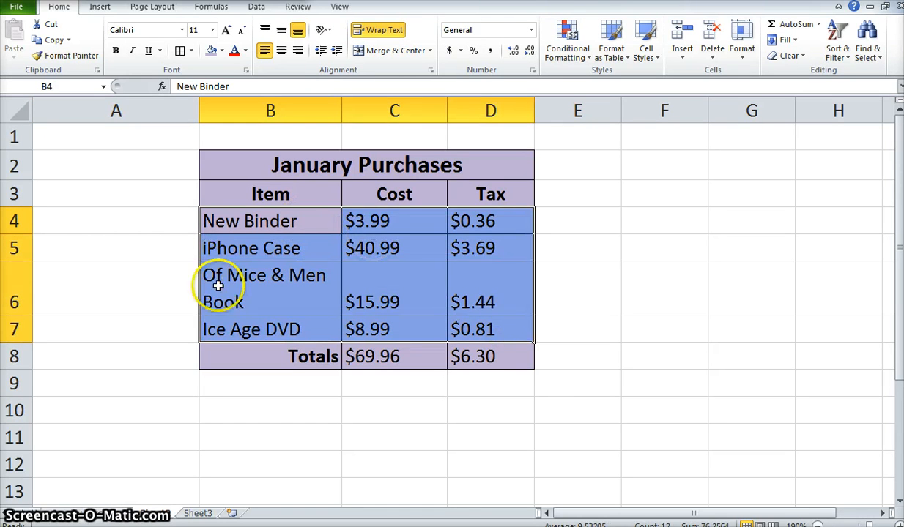
pyautogui.click(102, 7)
pyautogui.click(267, 48)
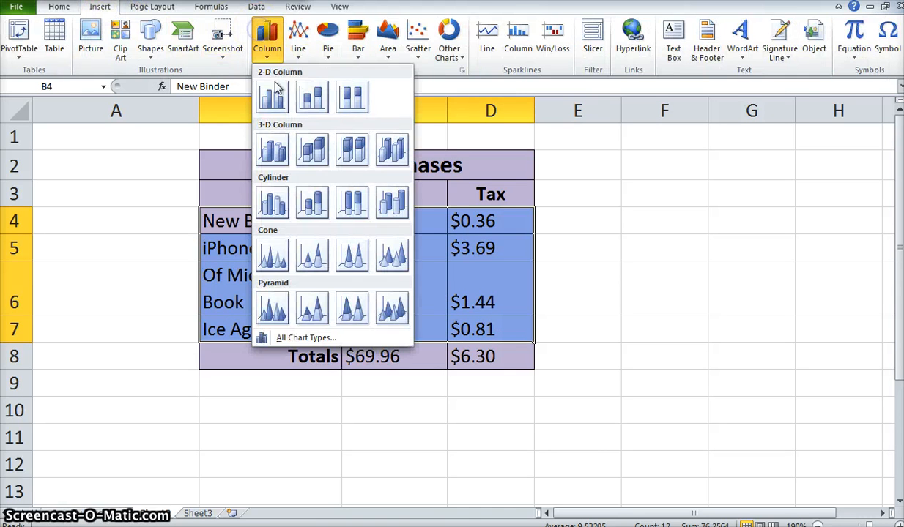
pyautogui.click(272, 96)
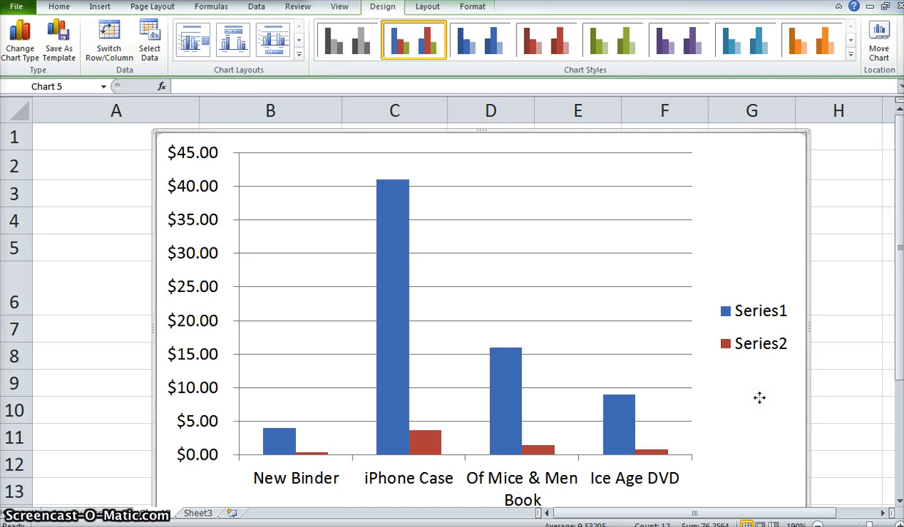
pyautogui.press('Delete')
pyautogui.click(326, 447)
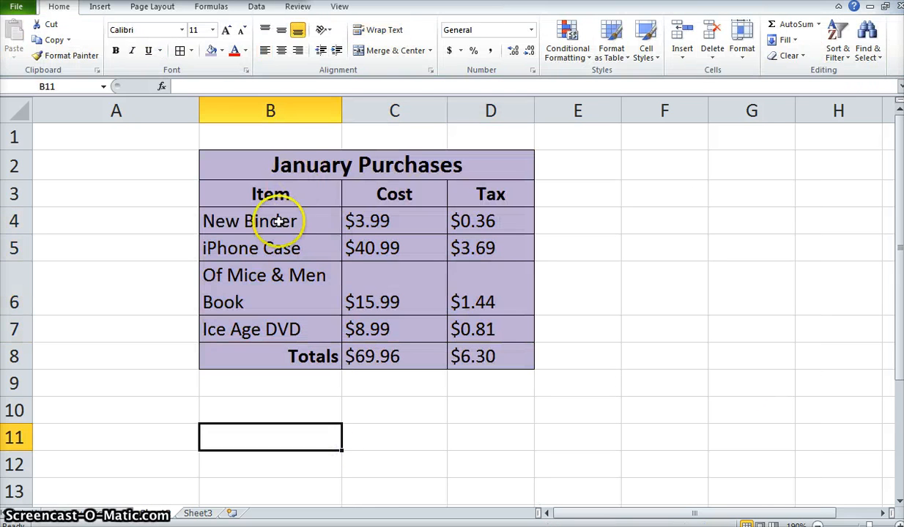
# Insert a pie chart of the items in B4:B7 and taxes in D4:D7, using the layout with title, percentages and legend
pyautogui.moveTo(278, 220); pyautogui.dragTo(269, 323)
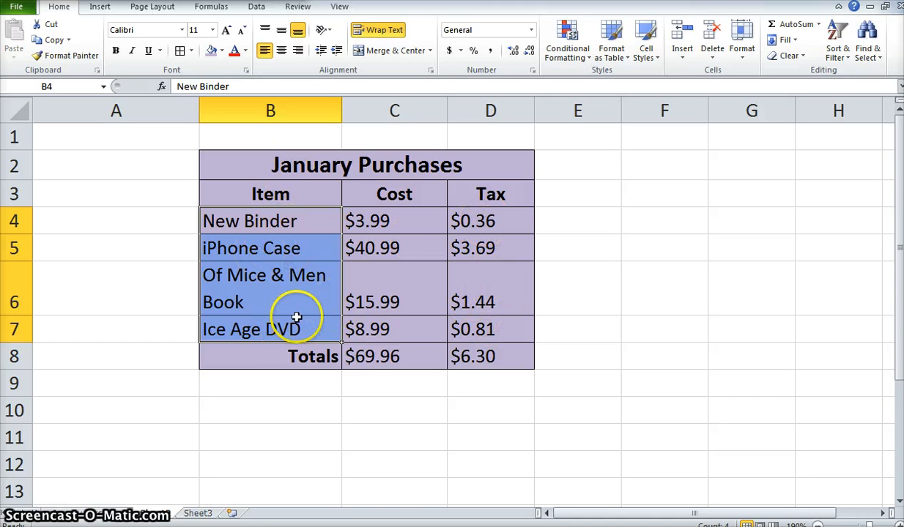
pyautogui.keyDown('ctrl'); pyautogui.click(483, 218); pyautogui.keyUp('ctrl')
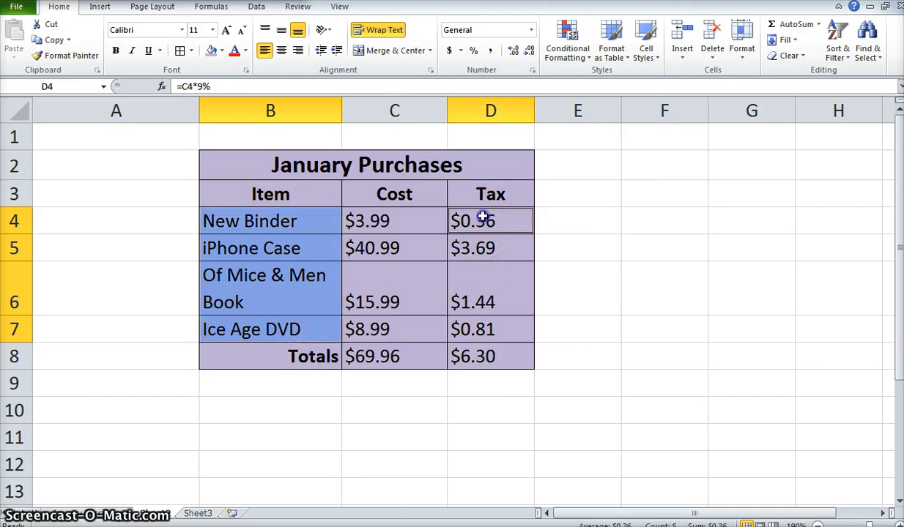
pyautogui.moveTo(479, 226); pyautogui.dragTo(476, 327)
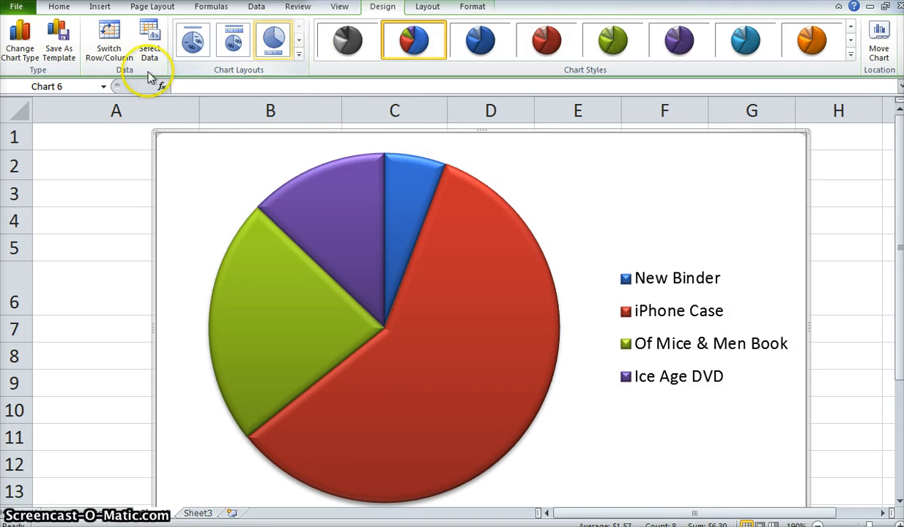
pyautogui.click(299, 53)
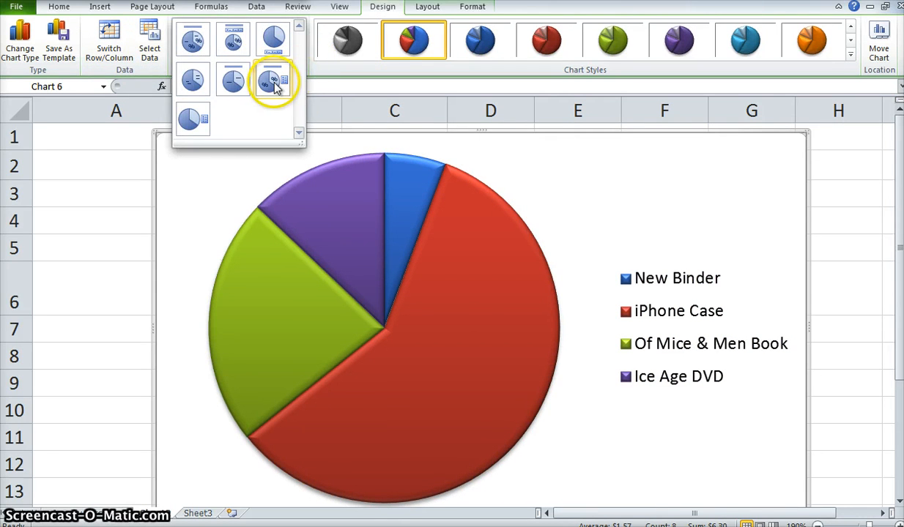
pyautogui.click(271, 87)
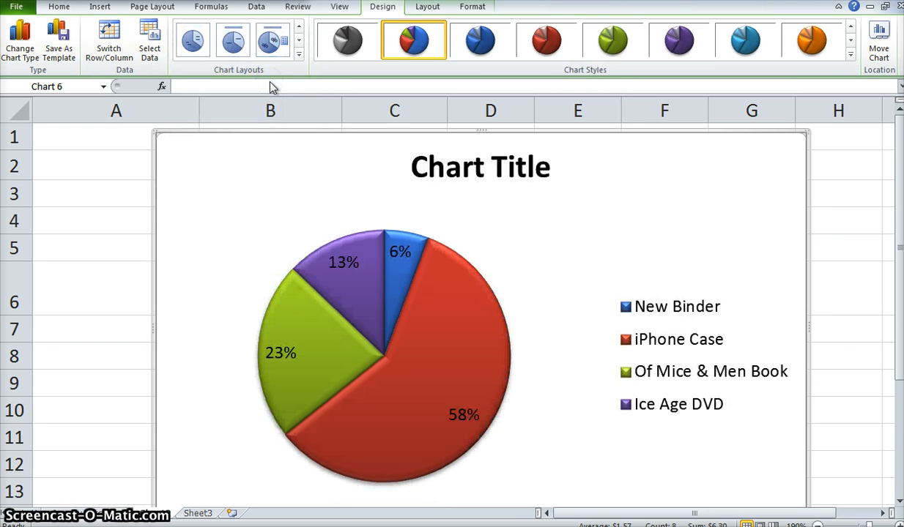
# Change the pie chart's title to "January Sales Tax"
pyautogui.click(511, 170)
pyautogui.tripleClick(507, 170)
pyautogui.write('January')
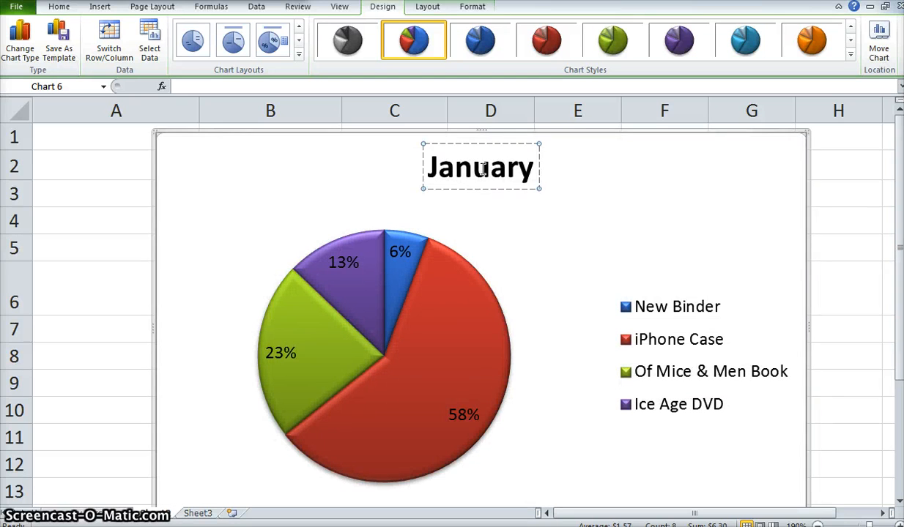
pyautogui.write(' Te')
pyautogui.press('BackSpace')
pyautogui.press('BackSpace')
pyautogui.press('BackSpace')
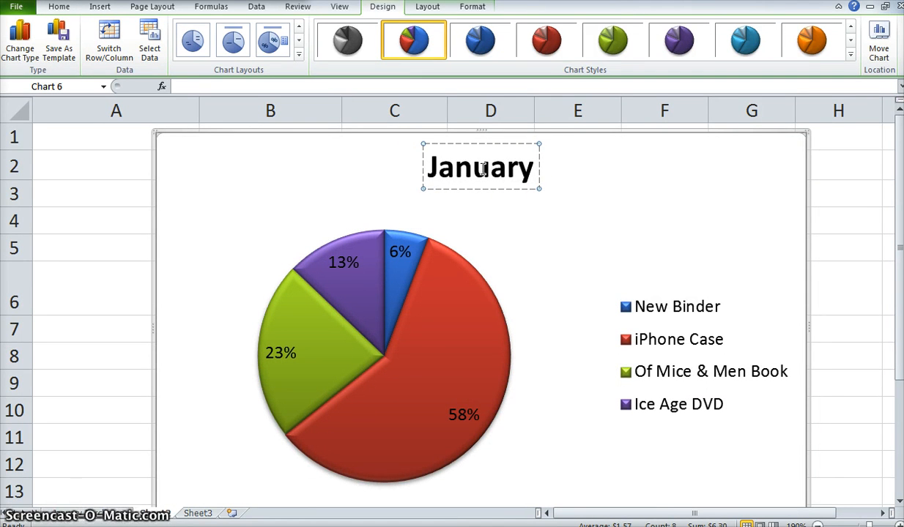
pyautogui.write('Sales Tax')
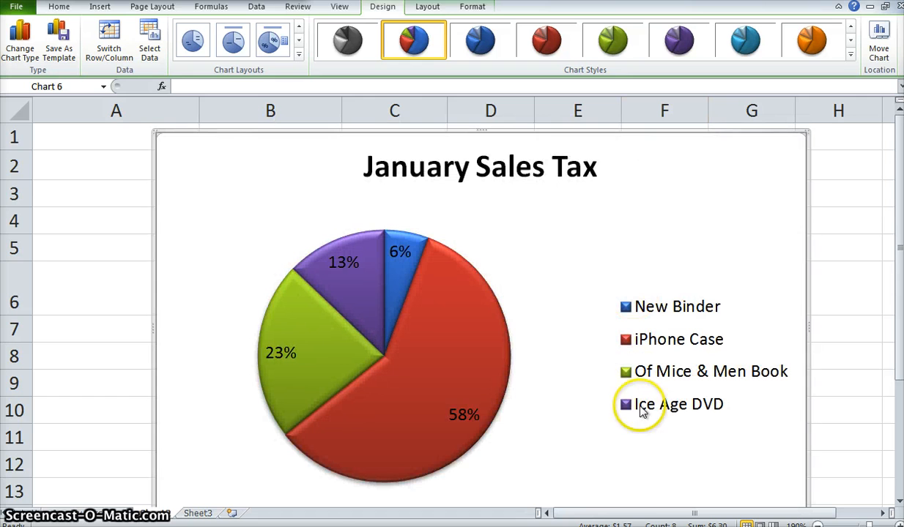
pyautogui.click(447, 348)
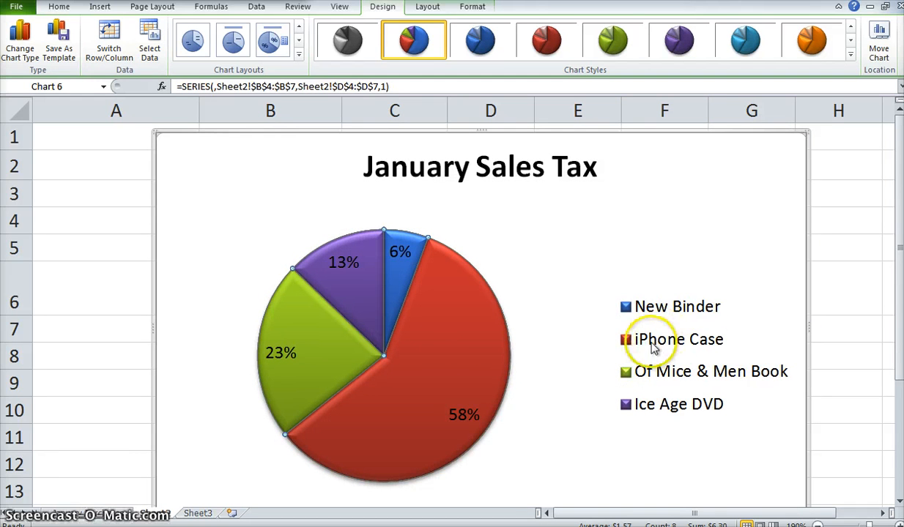
pyautogui.click(666, 234)
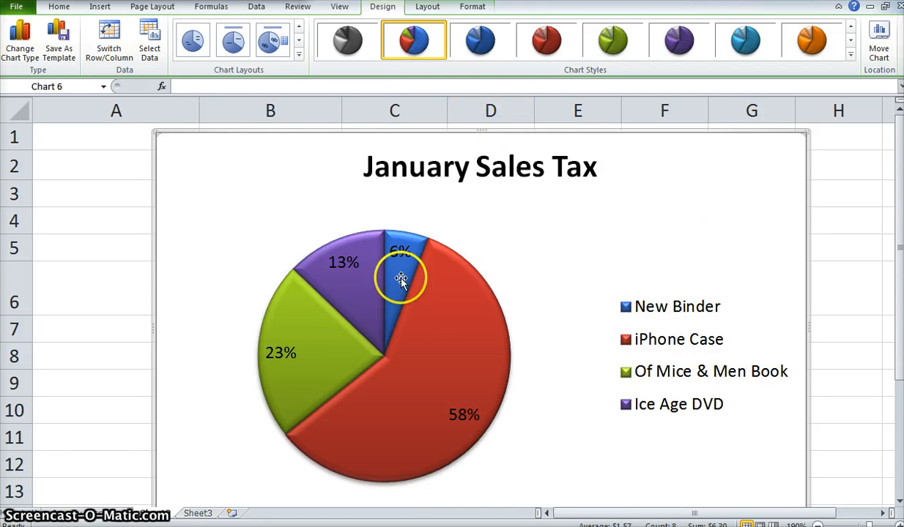
# Move the pie chart to a new sheet named "Sales Tax"
pyautogui.moveTo(442, 345)
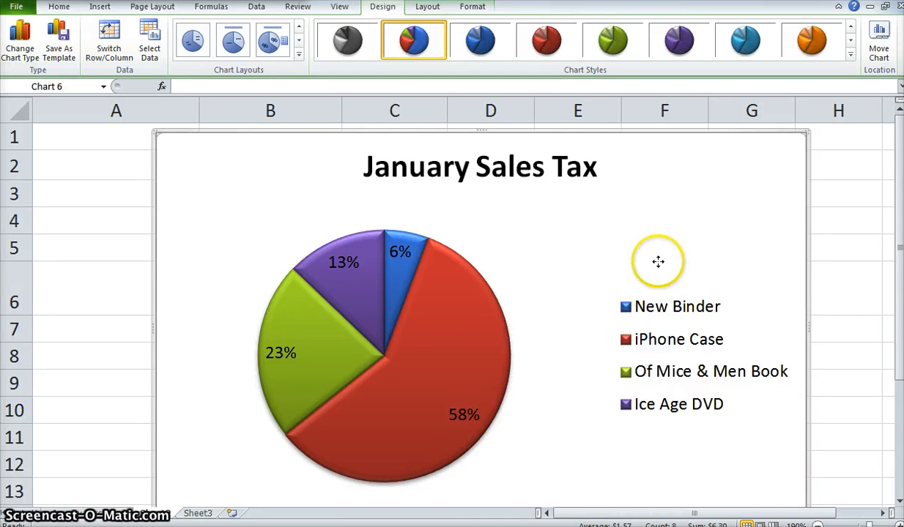
pyautogui.click(878, 45)
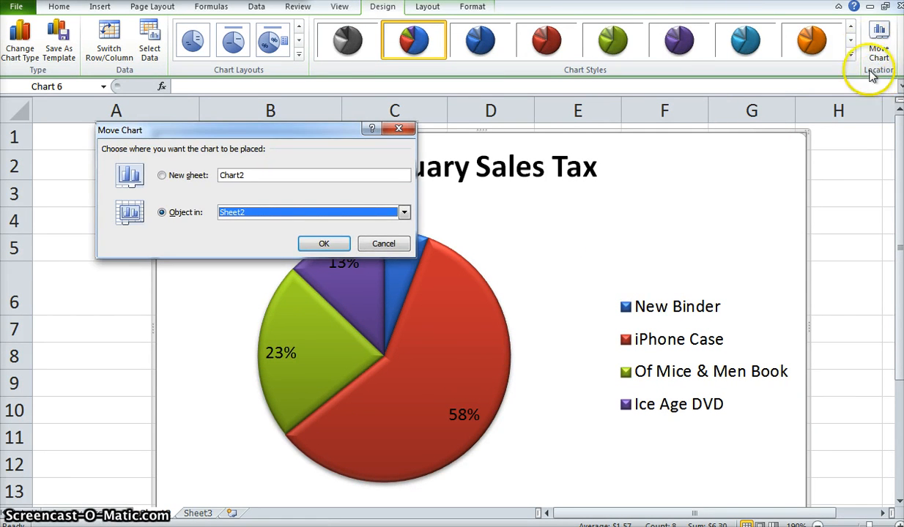
pyautogui.click(162, 176)
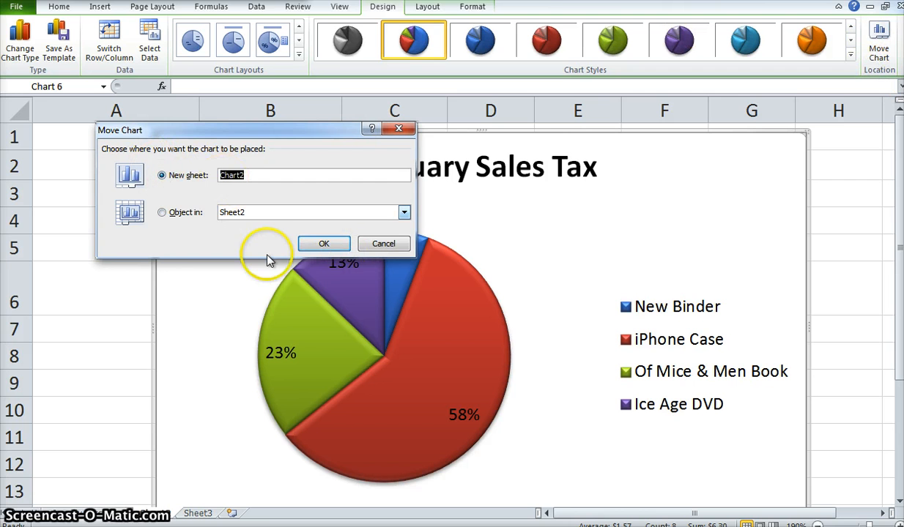
pyautogui.write('Sales Ta')
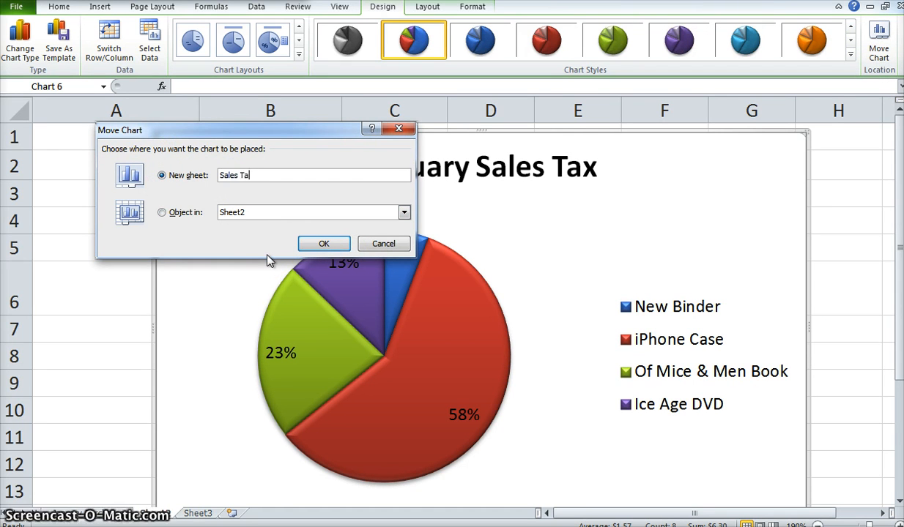
pyautogui.write('x')
pyautogui.press('Return')
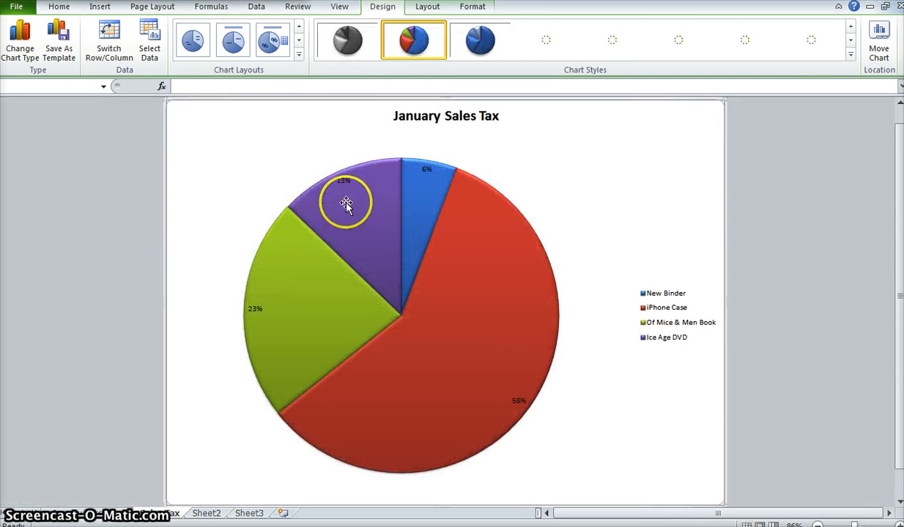
# Set the pie chart legend's font size to 14
pyautogui.click(679, 340)
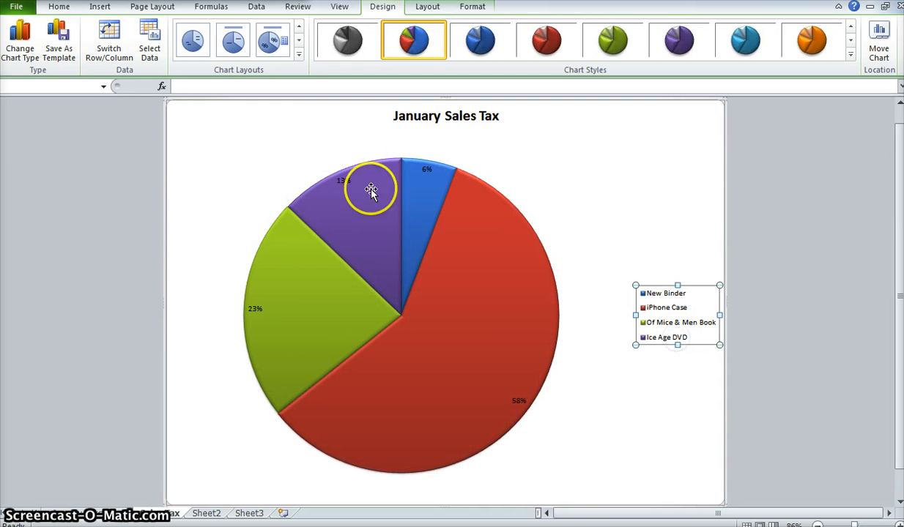
pyautogui.click(59, 7)
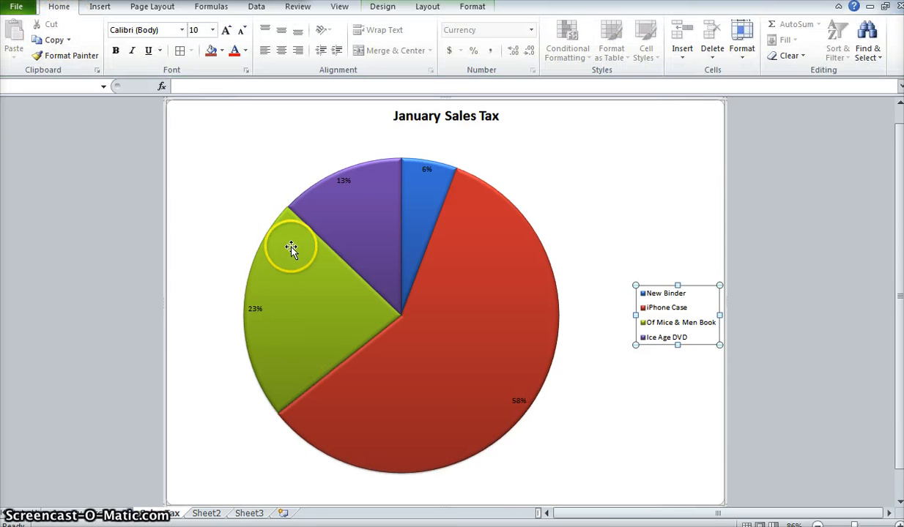
pyautogui.click(212, 30)
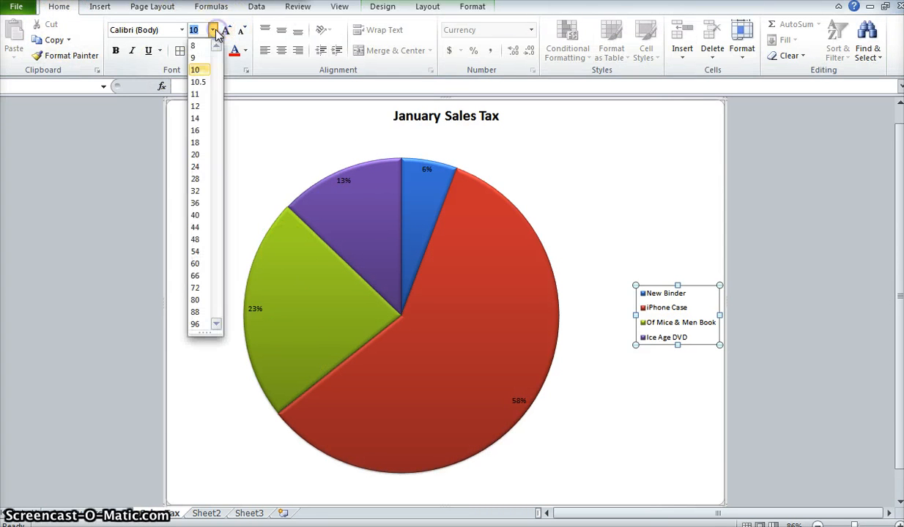
pyautogui.click(195, 118)
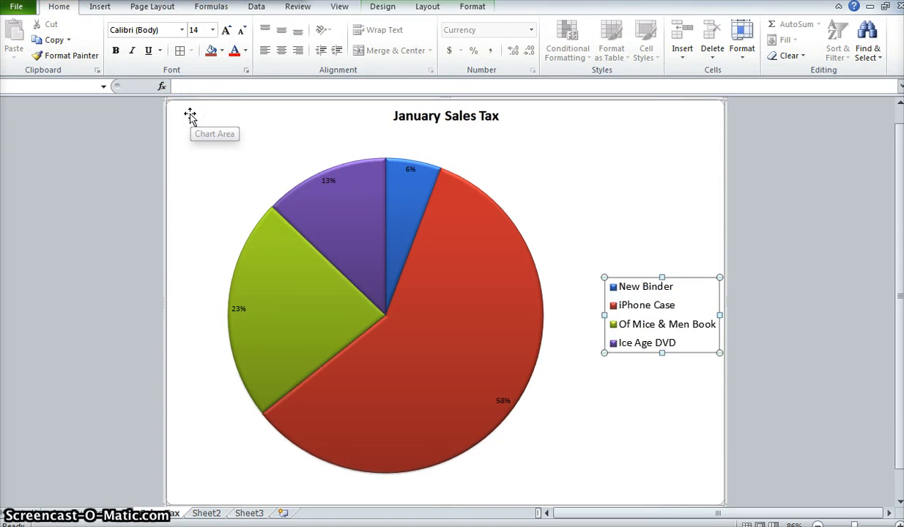
# Set the font size of the pie chart's percentage labels to 32
pyautogui.click(237, 311)
pyautogui.click(212, 30)
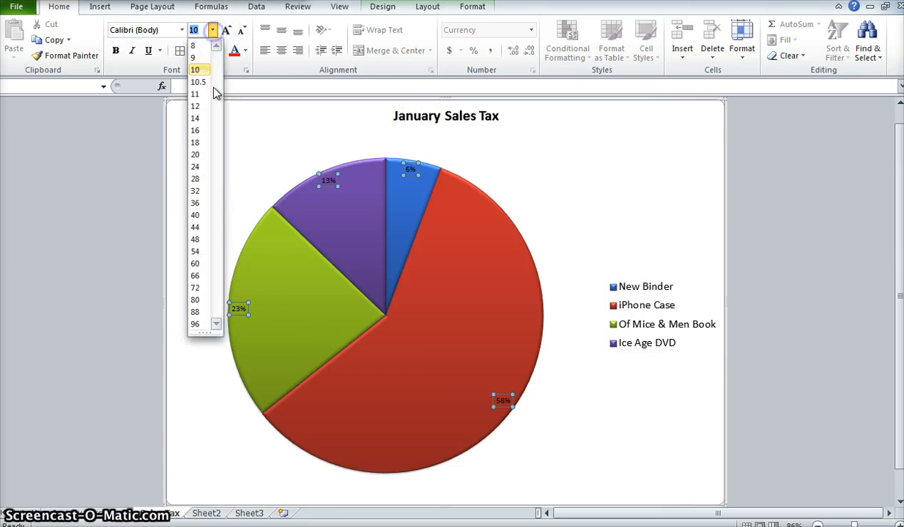
pyautogui.click(195, 189)
pyautogui.click(192, 188)
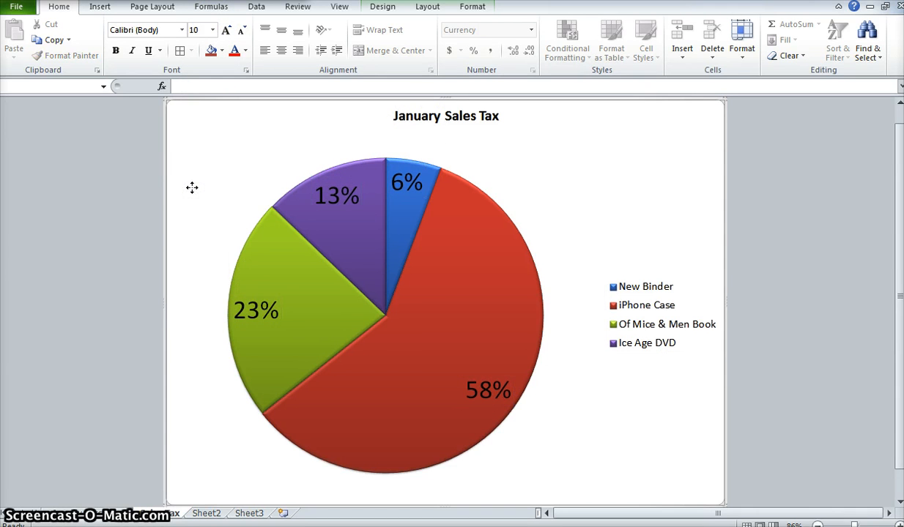
pyautogui.click(456, 329)
pyautogui.click(265, 307)
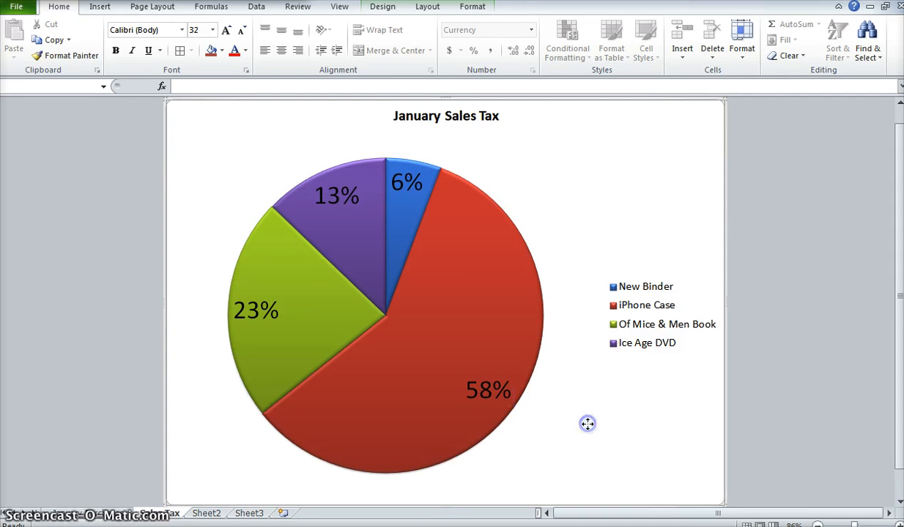
# Move only the 58% label outside the pie, to the lower right of the iPhone Case slice
pyautogui.click(480, 384)
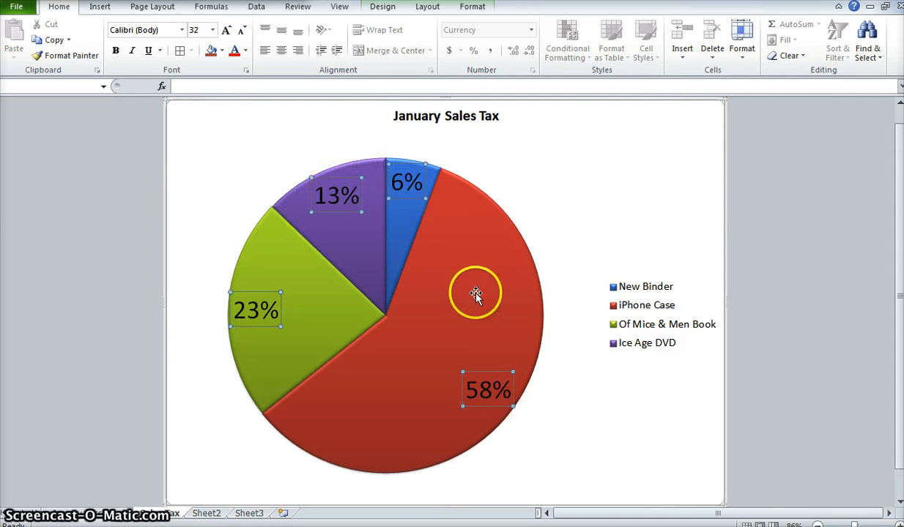
pyautogui.click(486, 393)
pyautogui.click(490, 381)
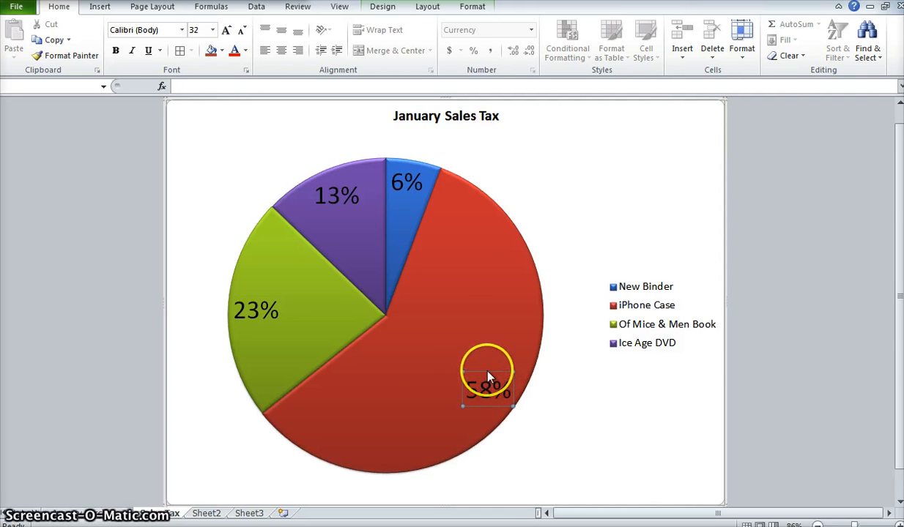
pyautogui.moveTo(490, 381); pyautogui.dragTo(546, 425)
pyautogui.click(517, 401)
pyautogui.click(494, 385)
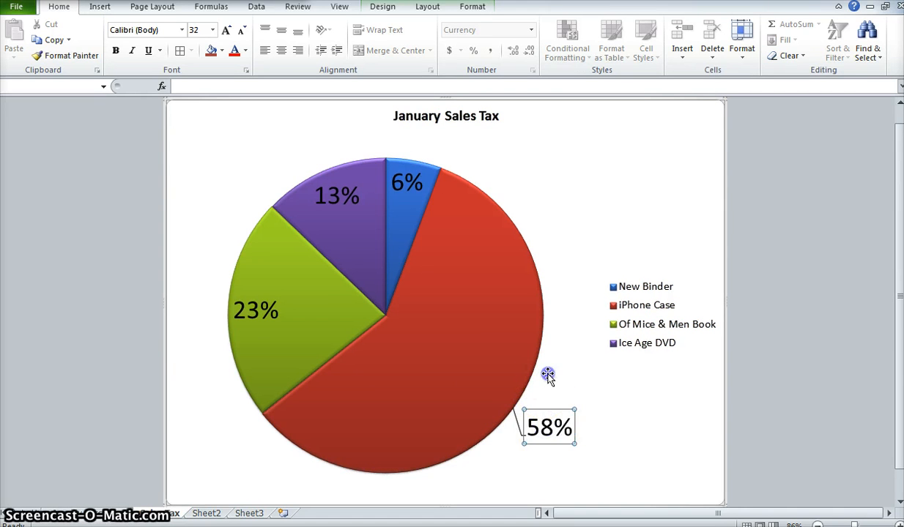
pyautogui.click(531, 355)
# Move the 6% and 13% labels outside the pie, above the New Binder and Ice Age DVD slices
pyautogui.click(396, 186)
pyautogui.moveTo(395, 184); pyautogui.dragTo(462, 148)
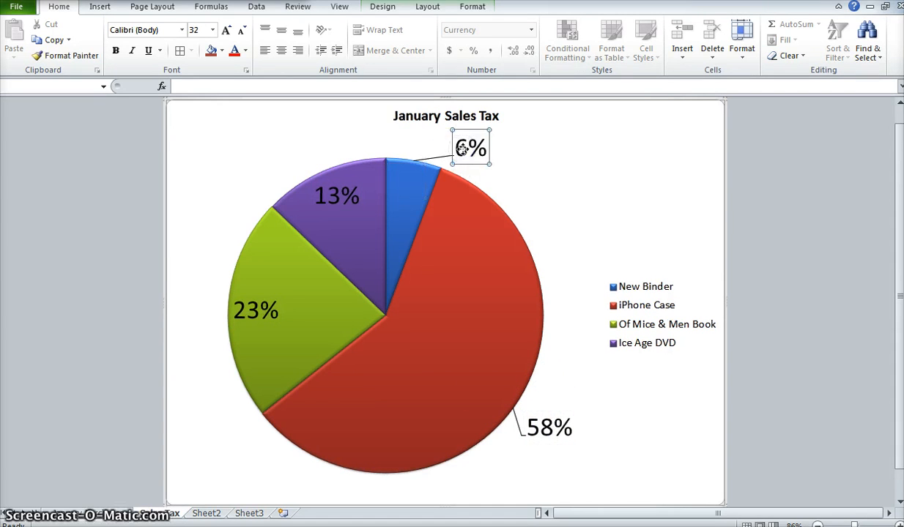
pyautogui.click(335, 191)
pyautogui.click(345, 218)
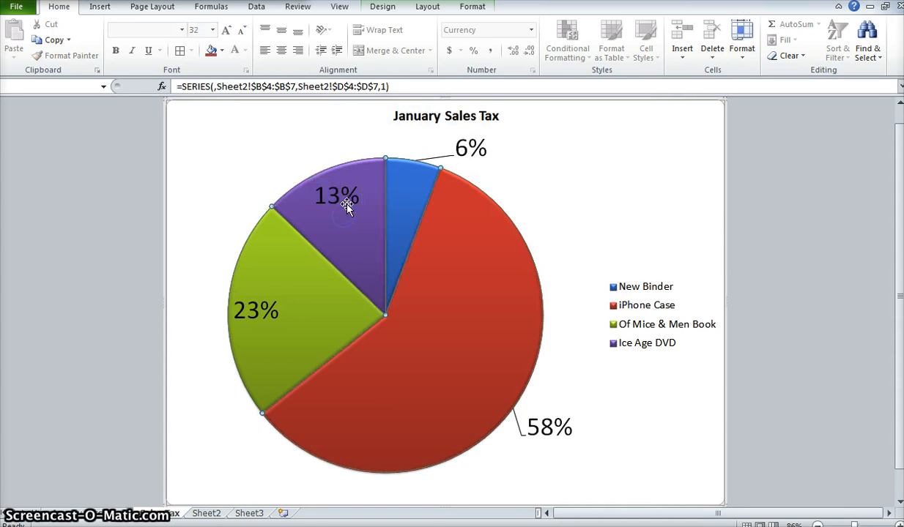
pyautogui.click(346, 200)
pyautogui.moveTo(347, 183); pyautogui.dragTo(297, 141)
# Move the 23% label outside the pie, to the upper left of the Of Mice & Men Book slice
pyautogui.click(256, 326)
pyautogui.click(257, 308)
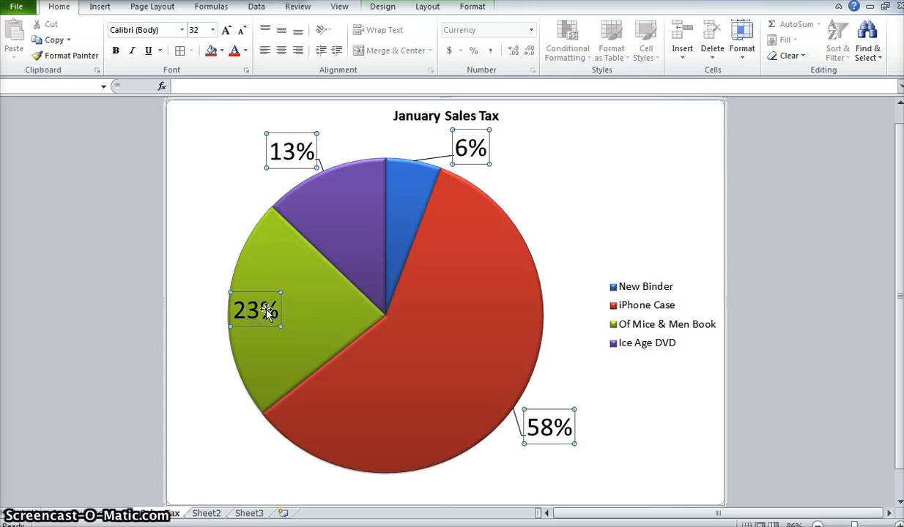
pyautogui.moveTo(257, 308); pyautogui.dragTo(208, 249)
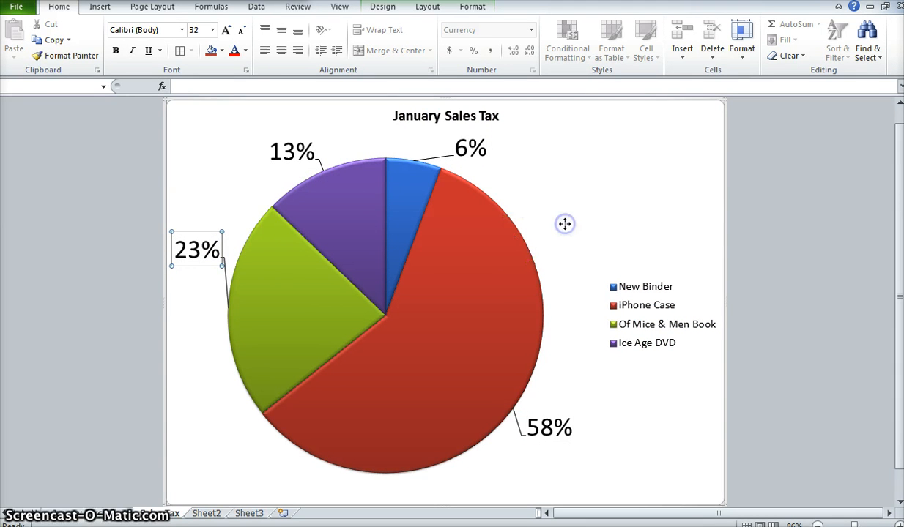
pyautogui.click(252, 359)
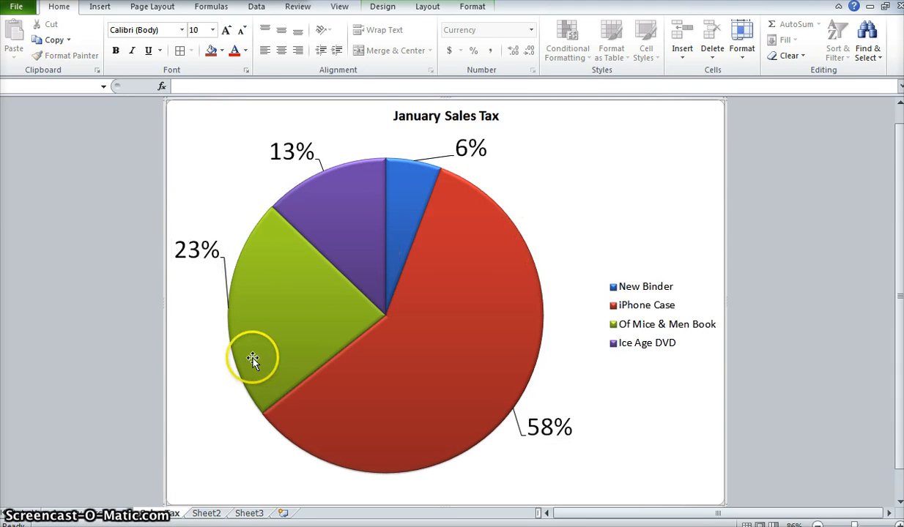
# Switch to the January Purchases column chart sheet and select the chart title
pyautogui.click(121, 507)
pyautogui.click(470, 212)
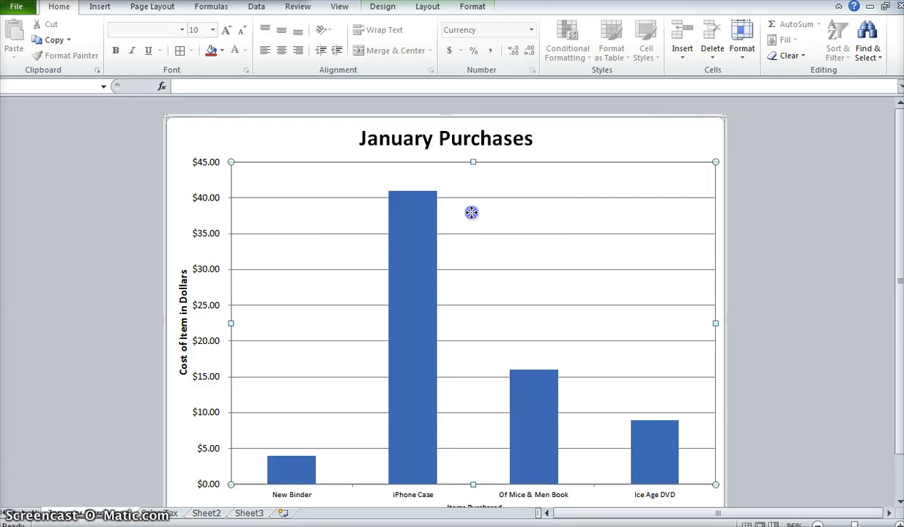
pyautogui.click(403, 128)
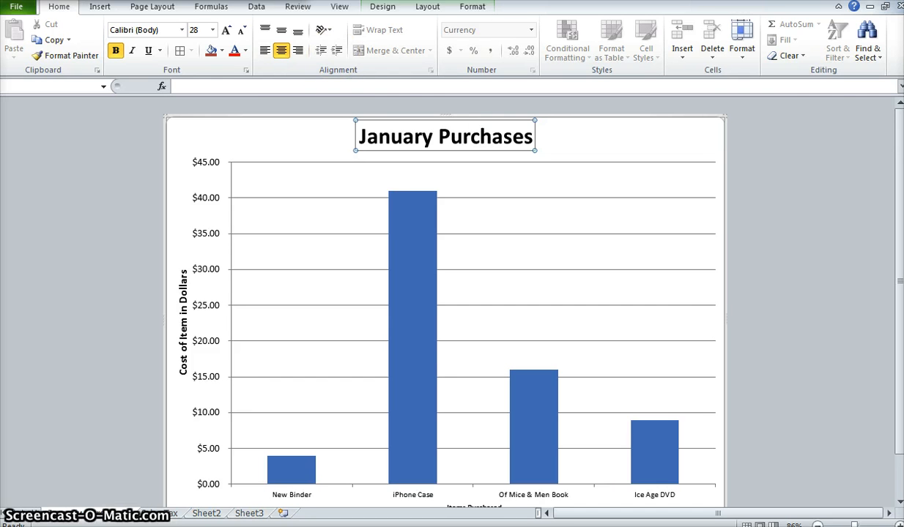
pyautogui.click(429, 6)
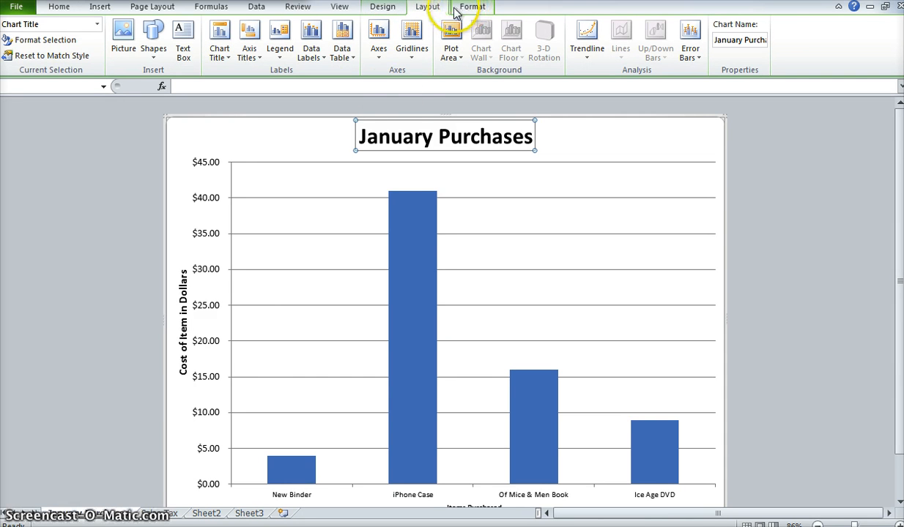
pyautogui.scroll(-1, 523, 258)
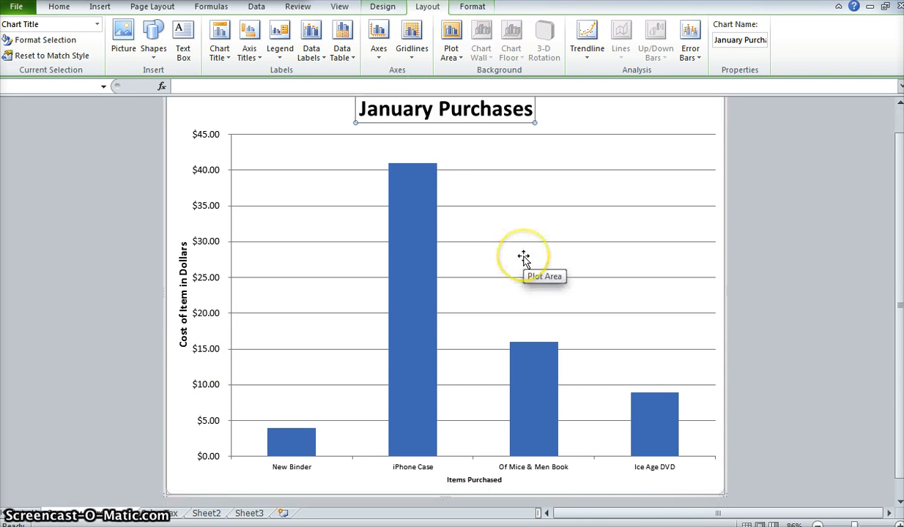
pyautogui.click(420, 9)
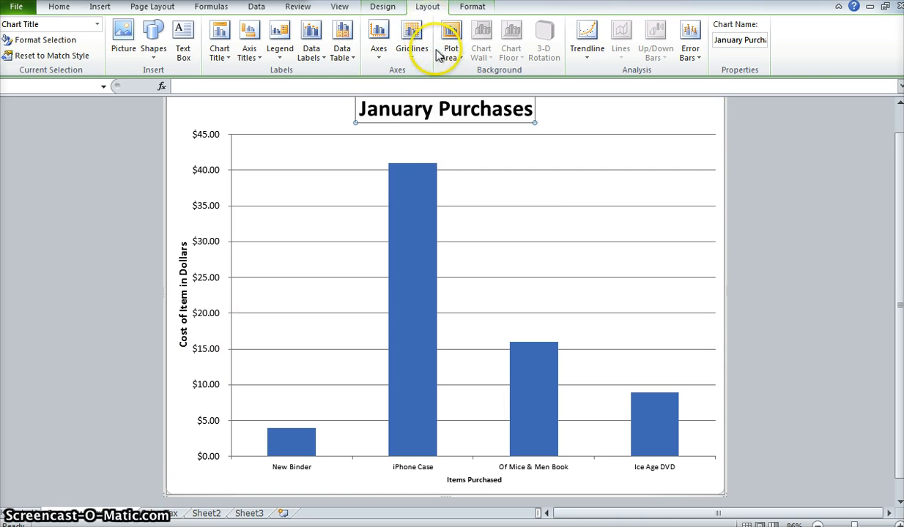
# Display minor gridlines for both the primary horizontal and primary vertical gridlines of the column chart
pyautogui.click(412, 40)
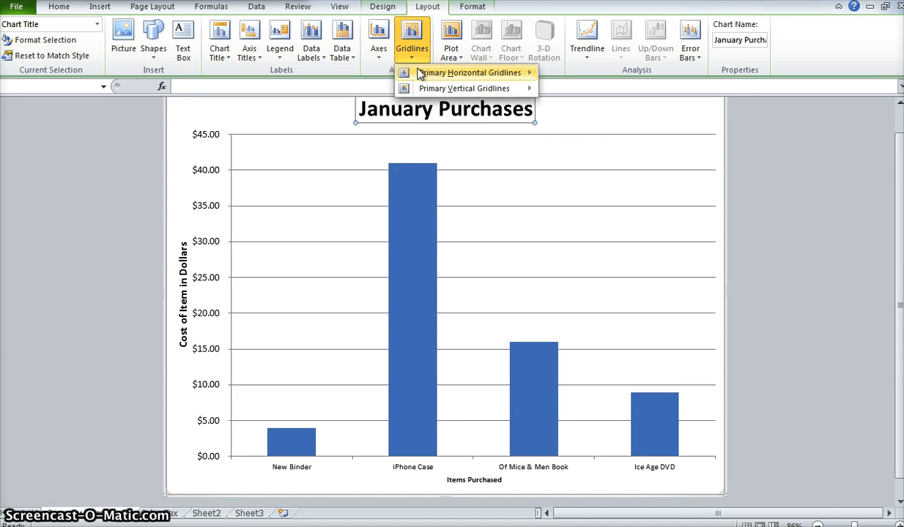
pyautogui.moveTo(421, 74)
pyautogui.click(572, 157)
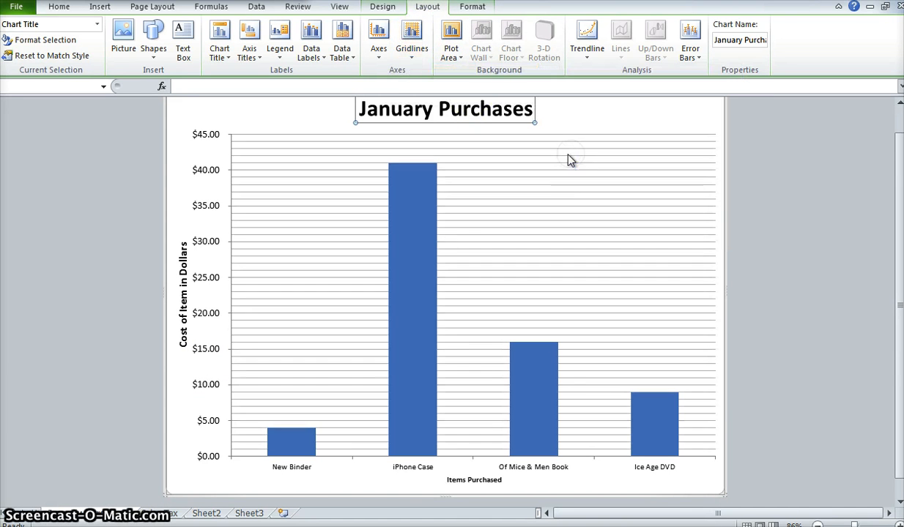
pyautogui.click(414, 38)
pyautogui.moveTo(447, 88)
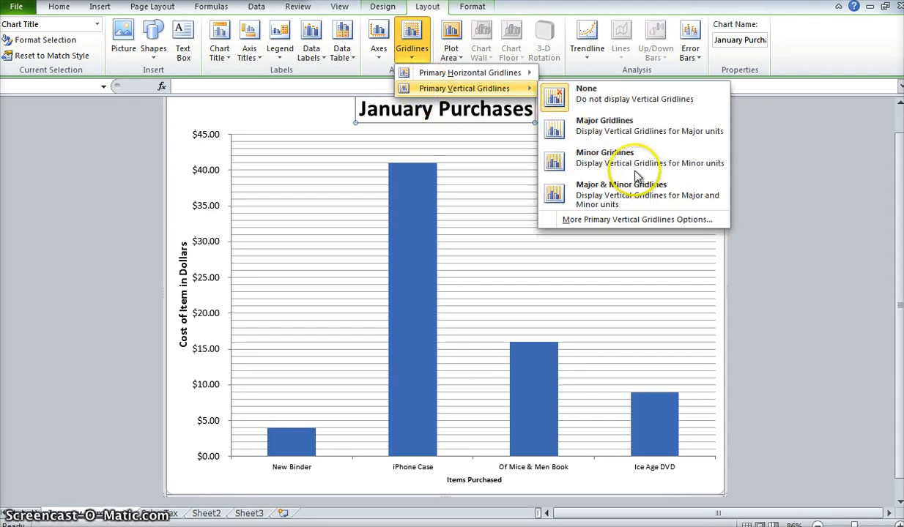
pyautogui.click(632, 173)
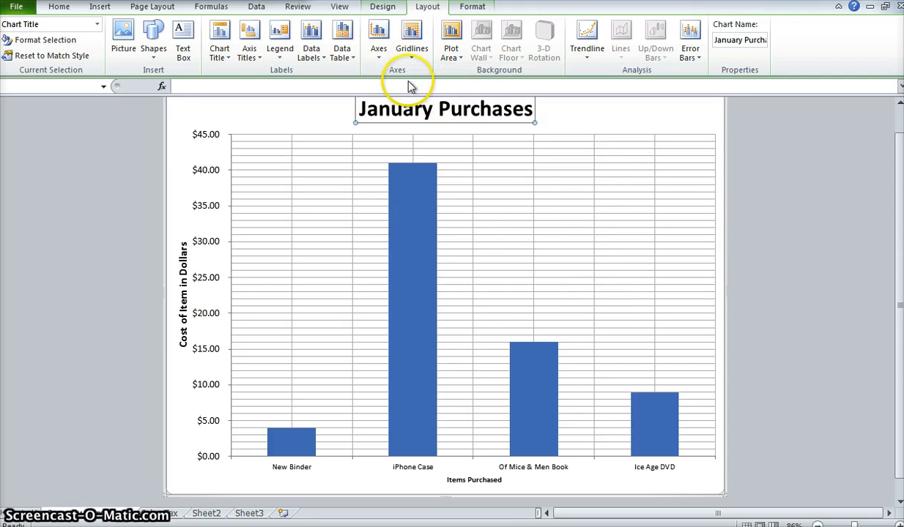
# Hide the column chart's primary vertical axis by setting it to None
pyautogui.click(382, 45)
pyautogui.click(386, 49)
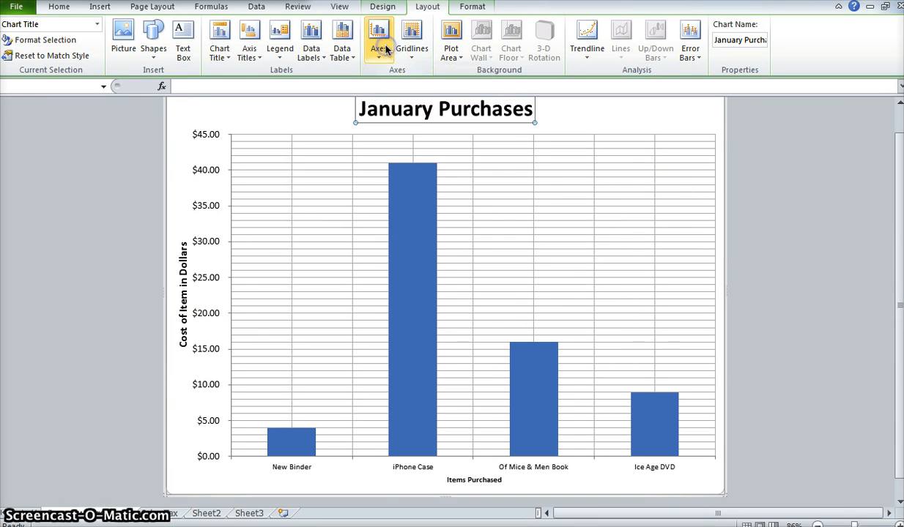
pyautogui.click(386, 50)
pyautogui.moveTo(421, 88)
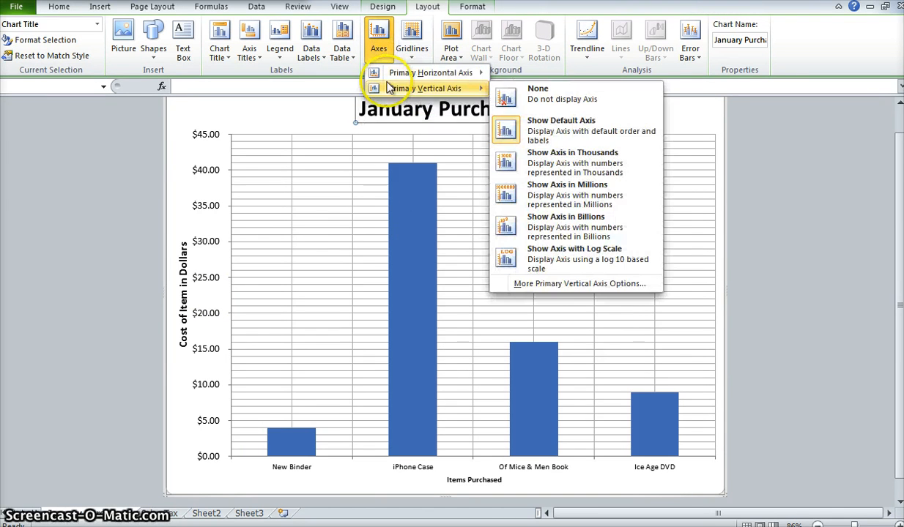
pyautogui.click(506, 99)
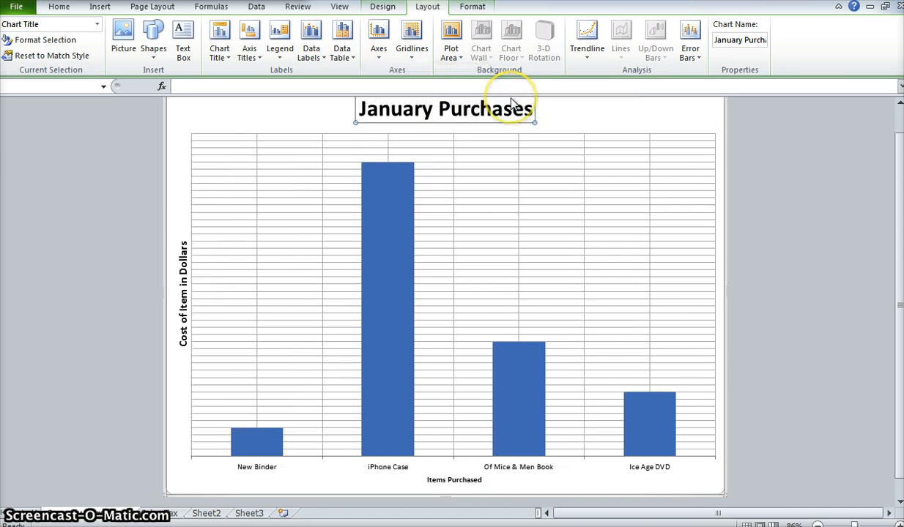
# Add data labels to the column chart, centered on the columns
pyautogui.click(378, 44)
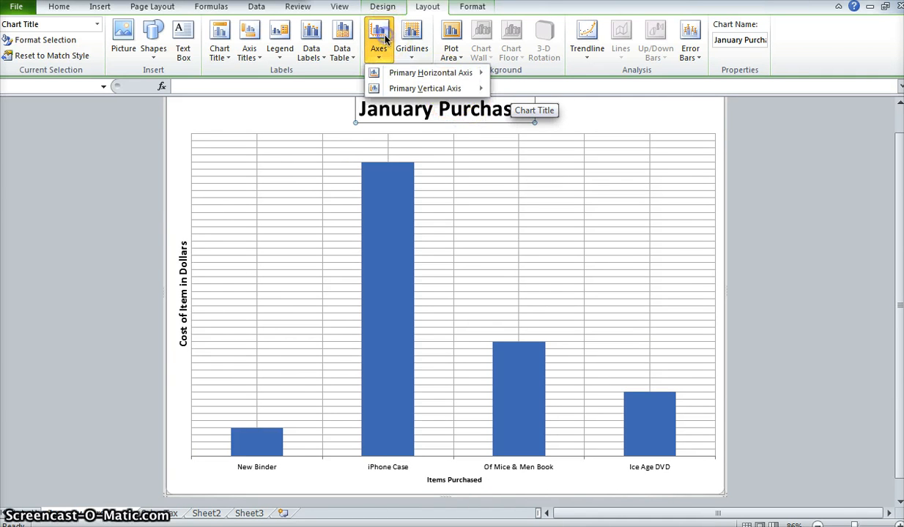
pyautogui.click(311, 45)
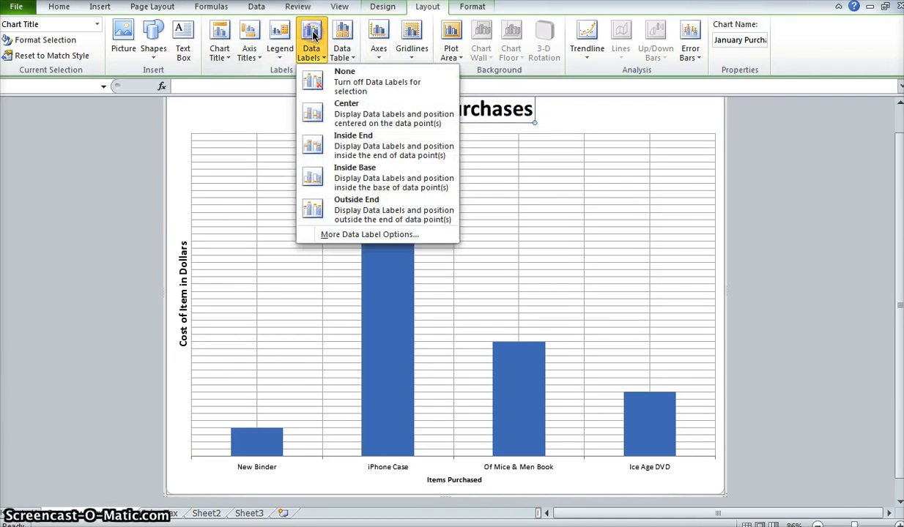
pyautogui.click(328, 124)
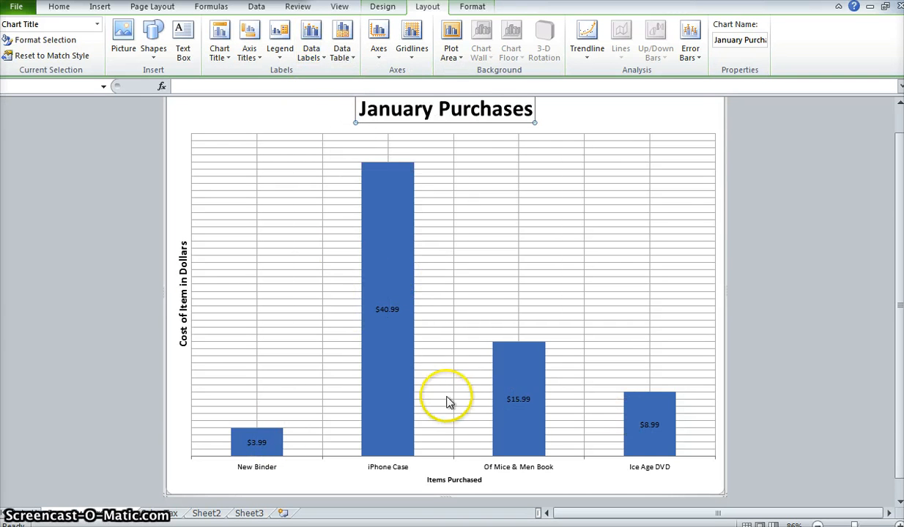
pyautogui.click(343, 60)
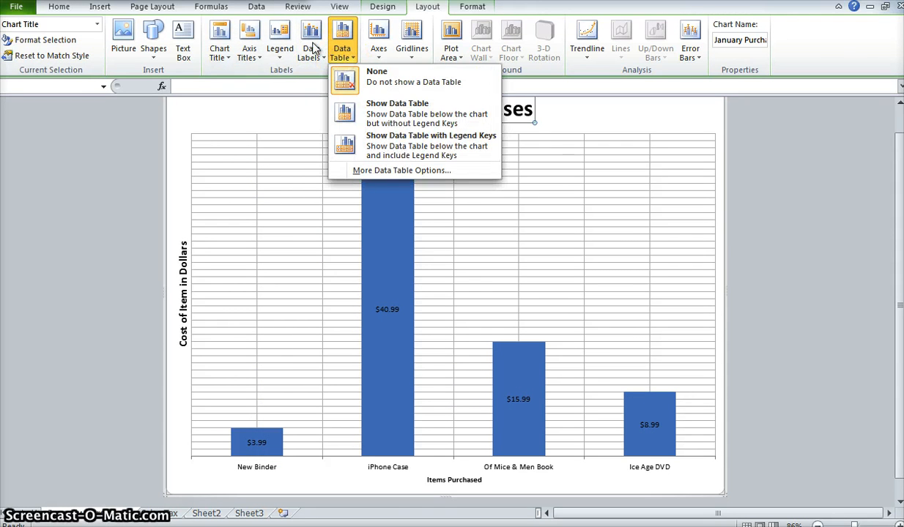
pyautogui.click(586, 76)
pyautogui.click(474, 8)
pyautogui.click(382, 6)
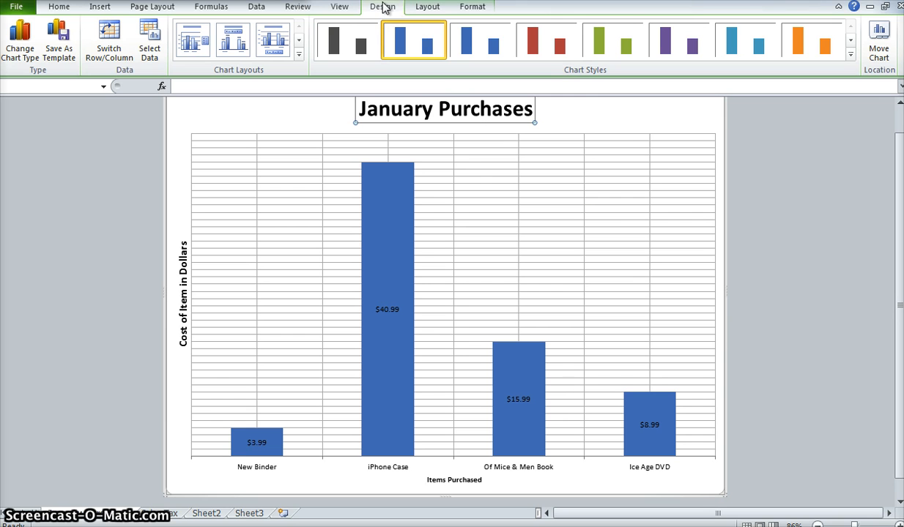
pyautogui.click(425, 7)
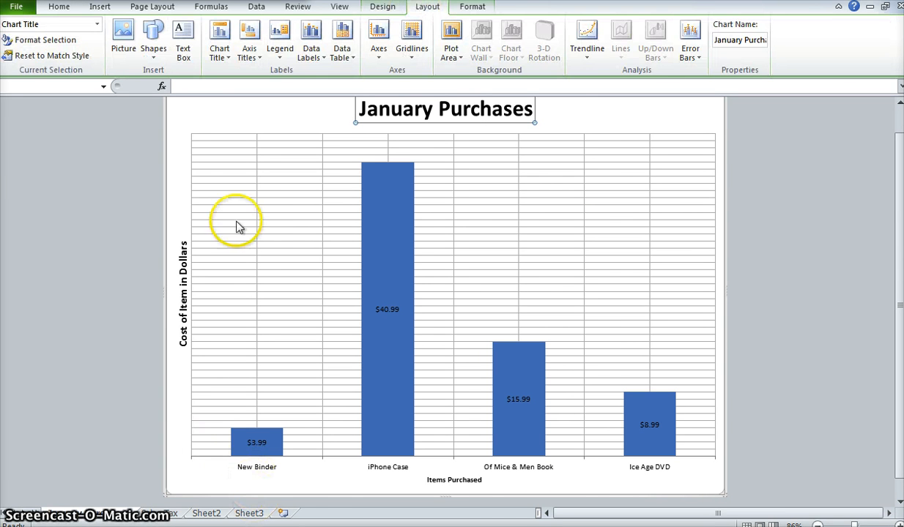
# Return to Sheet2 and select the items and costs in B4:C7
pyautogui.click(174, 513)
pyautogui.click(207, 513)
pyautogui.click(323, 277)
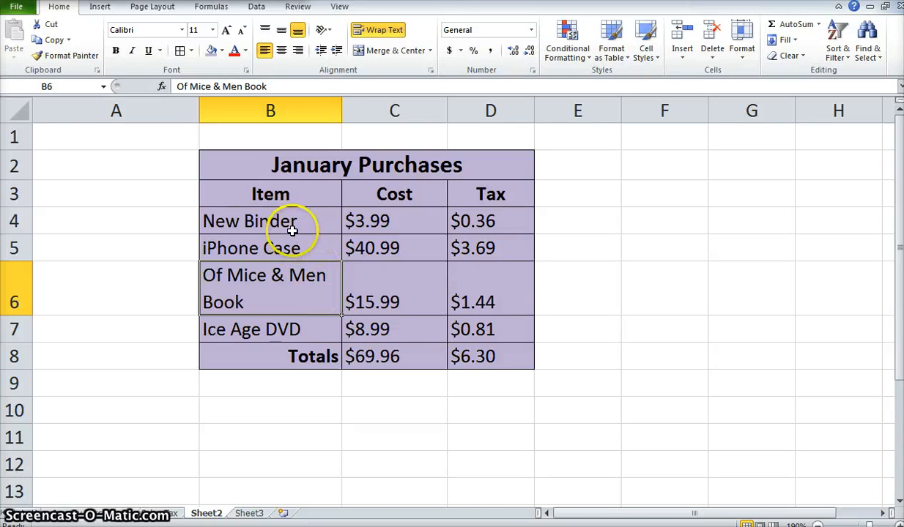
pyautogui.moveTo(289, 224); pyautogui.dragTo(410, 327)
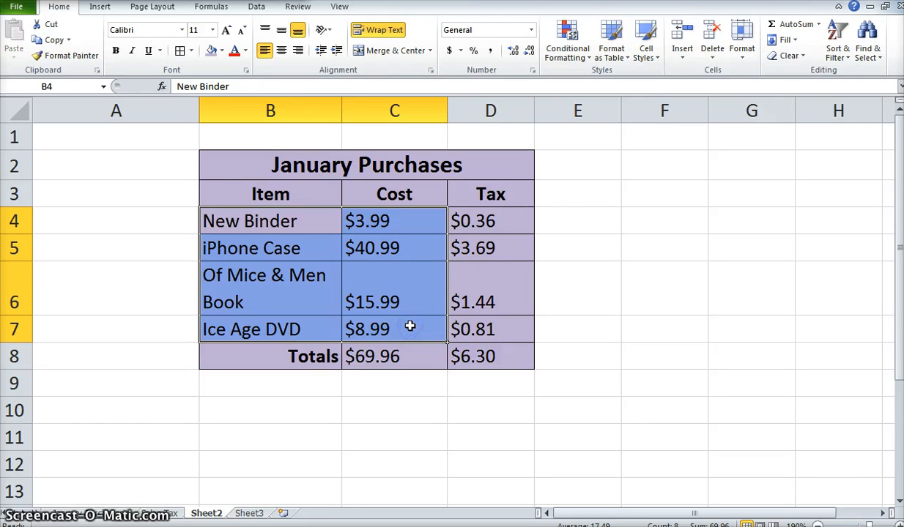